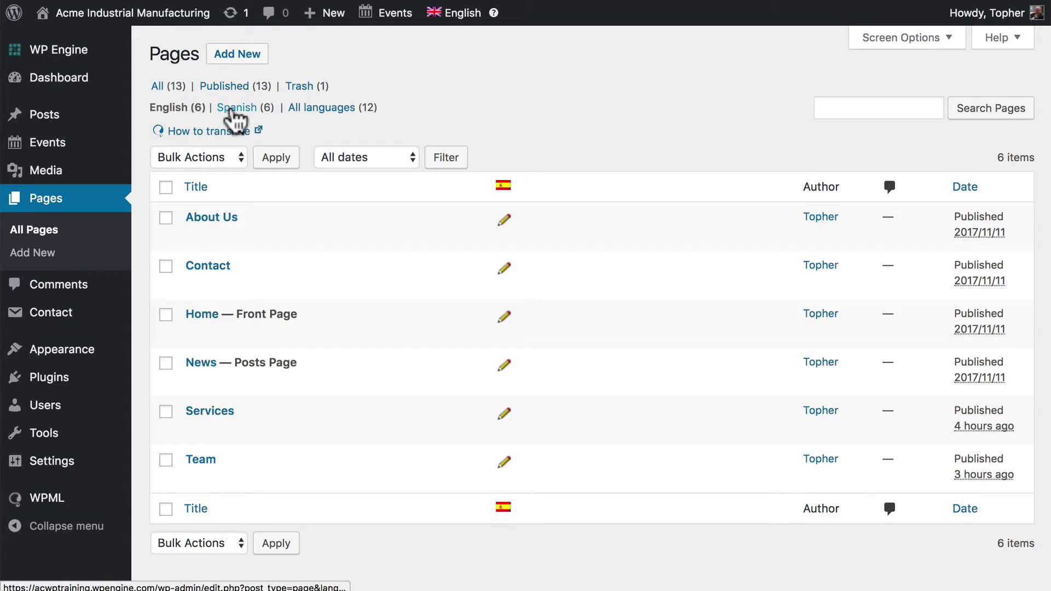
Filter the Pages list to show only the six Spanish pages.
{"action": "left_click", "coordinate": [232, 109]}
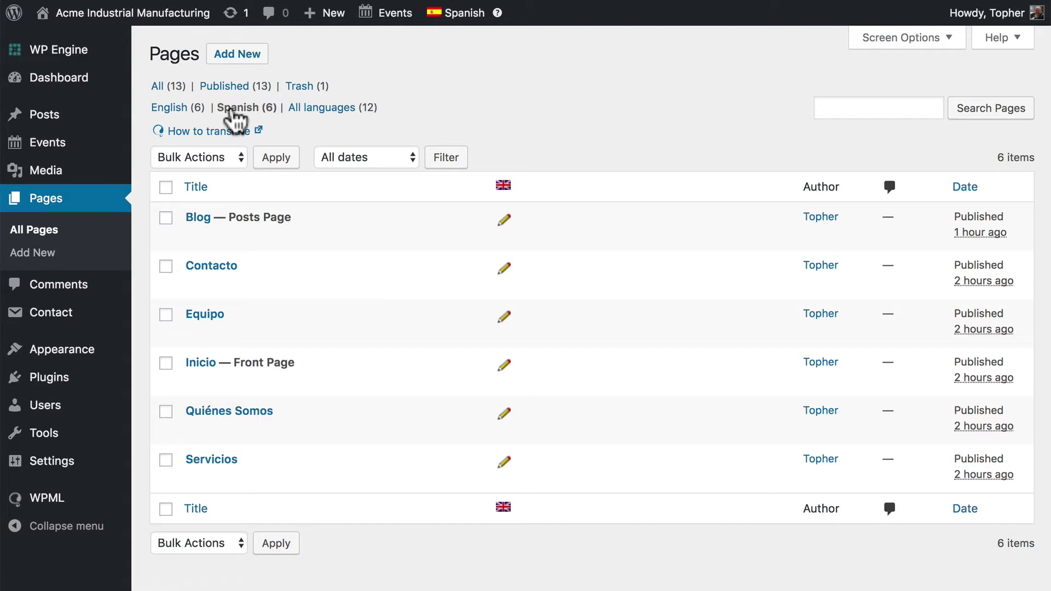
{"action": "mouse_move", "coordinate": [94, 363]}
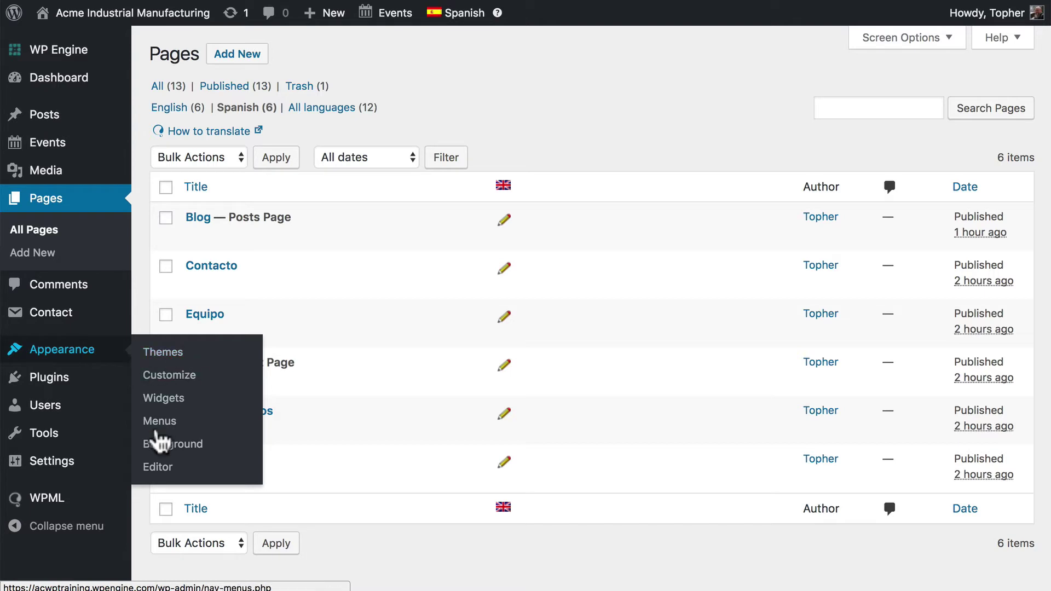
Review the English Primary Nav items: Home, About Us, Services, Team, Blog, Contact.
{"action": "left_click", "coordinate": [160, 421]}
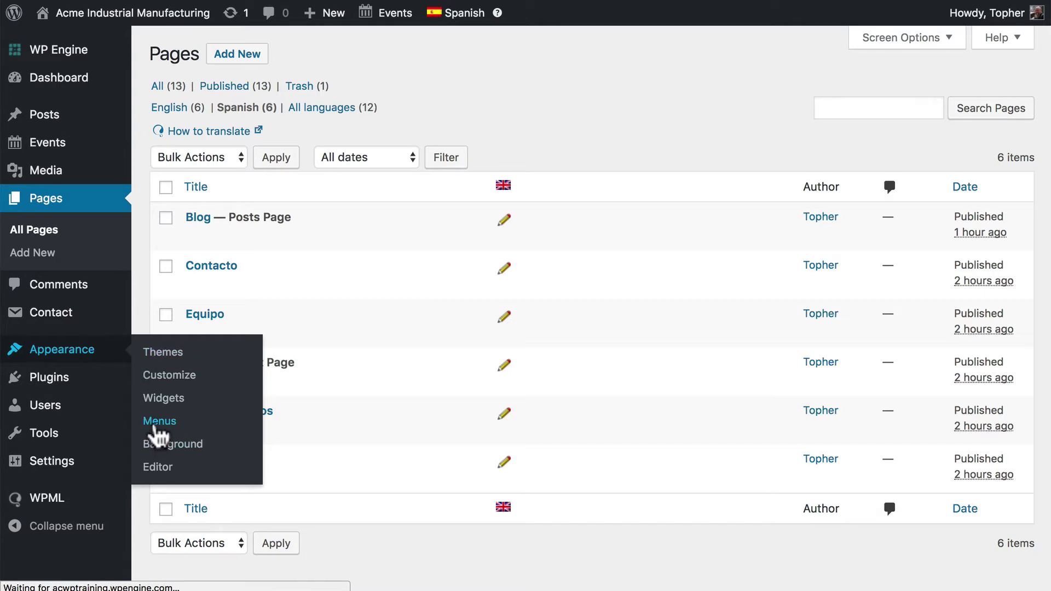
{"action": "scroll", "coordinate": [774, 460], "scroll_direction": "down", "scroll_amount": 4}
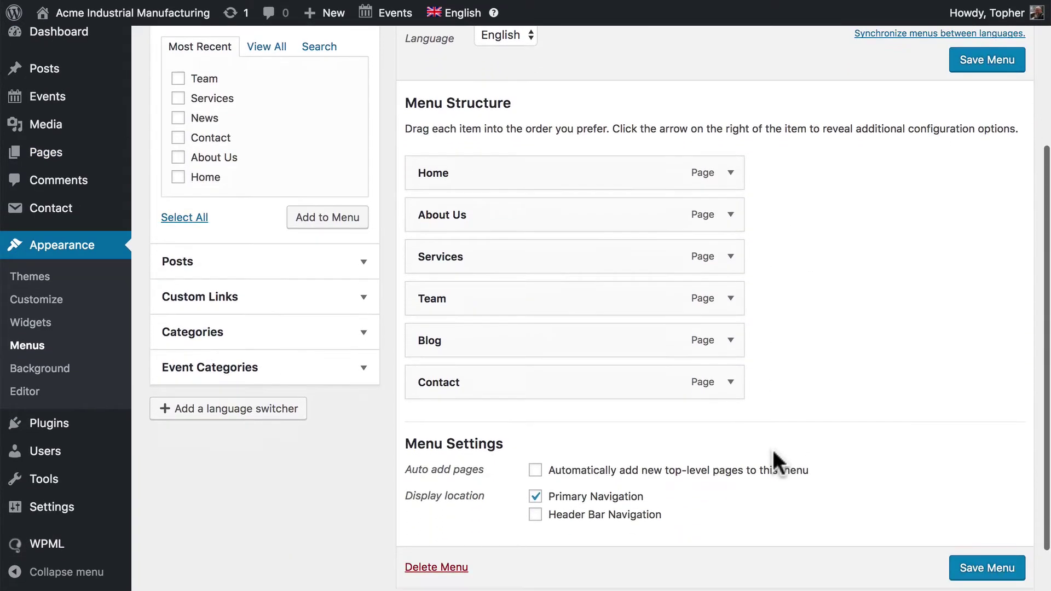
{"action": "scroll", "coordinate": [772, 448], "scroll_direction": "up", "scroll_amount": 5}
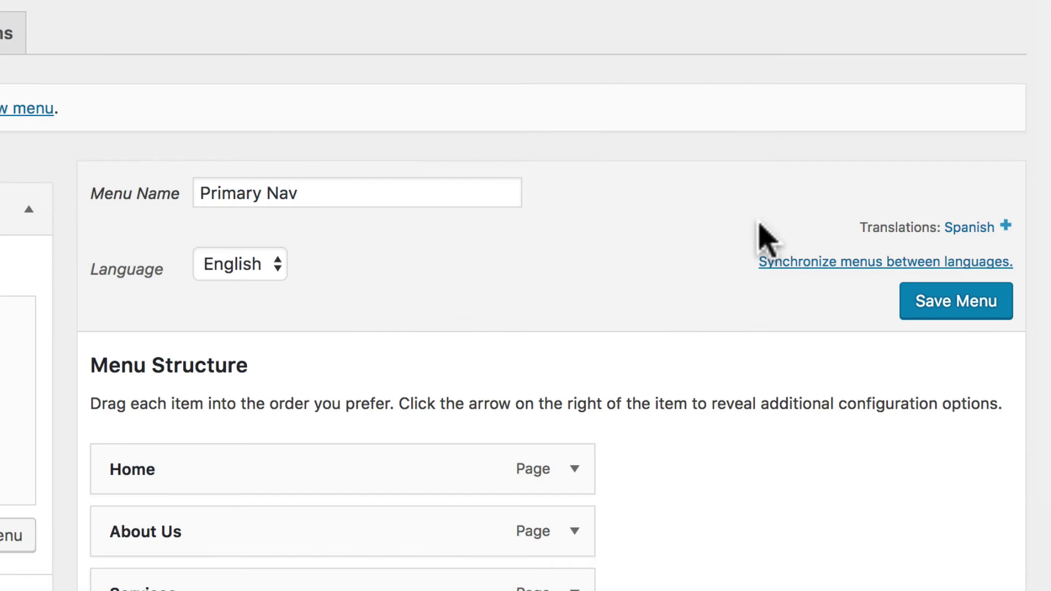
Name the Primary Nav translation 'Spanish Menu' and keep its language as Spanish.
{"action": "left_click", "coordinate": [966, 230]}
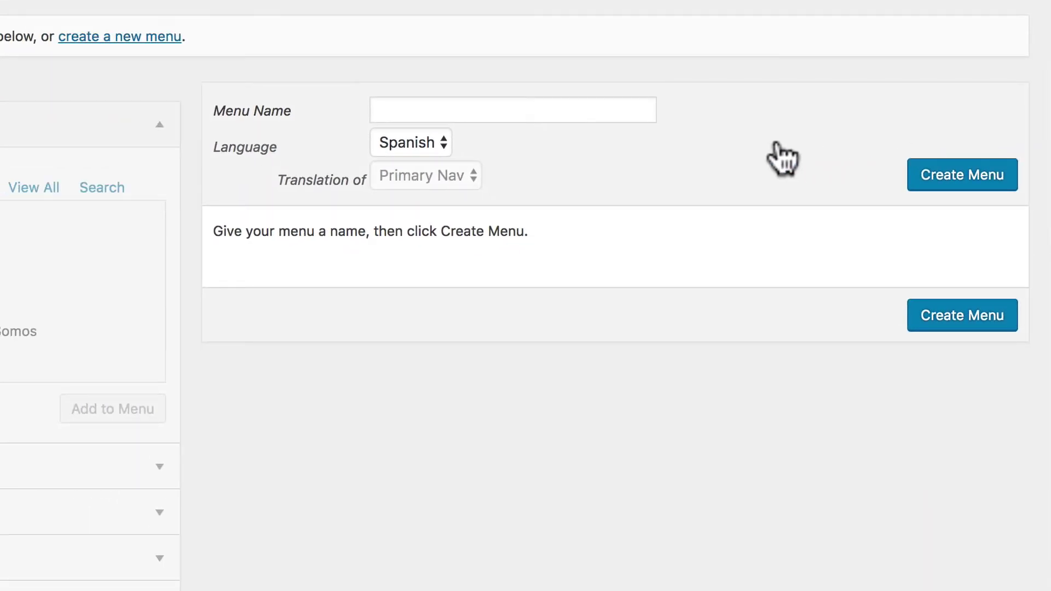
{"action": "left_click", "coordinate": [514, 110]}
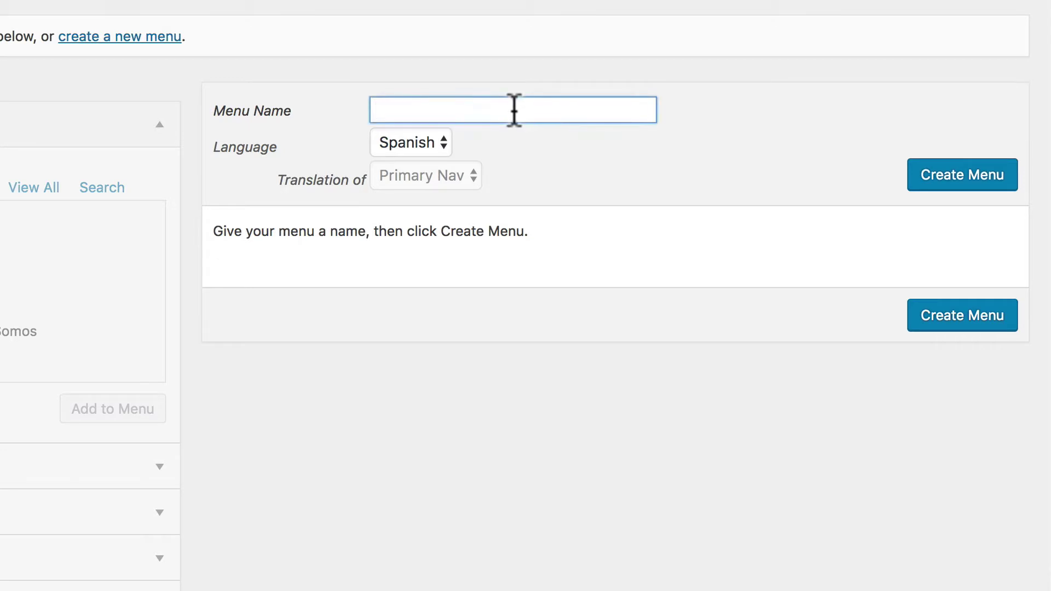
{"action": "type", "text": "Spanich"}
{"action": "key", "text": "BackSpace"}
{"action": "key", "text": "BackSpace"}
{"action": "type", "text": "sh"}
{"action": "key", "text": "Down"}
{"action": "key", "text": "Return"}
{"action": "key", "text": "Tab"}
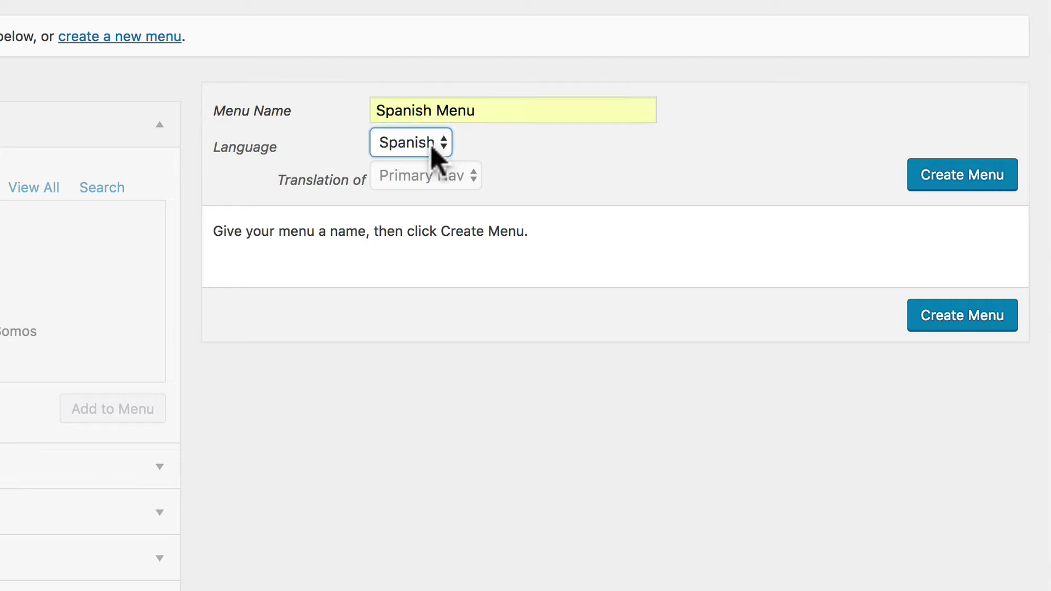
{"action": "left_click", "coordinate": [430, 144]}
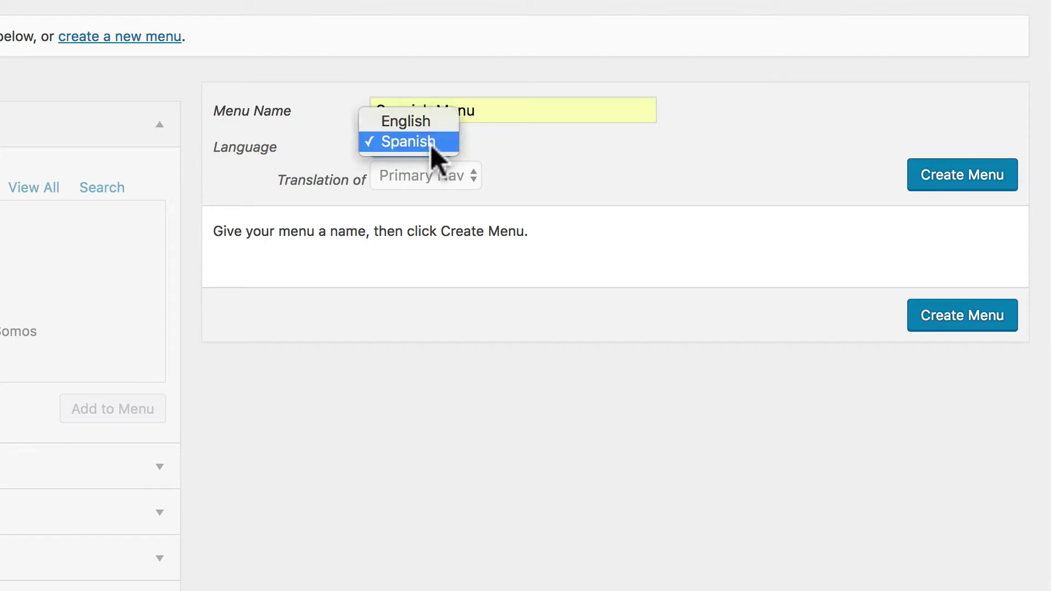
{"action": "left_click", "coordinate": [474, 145]}
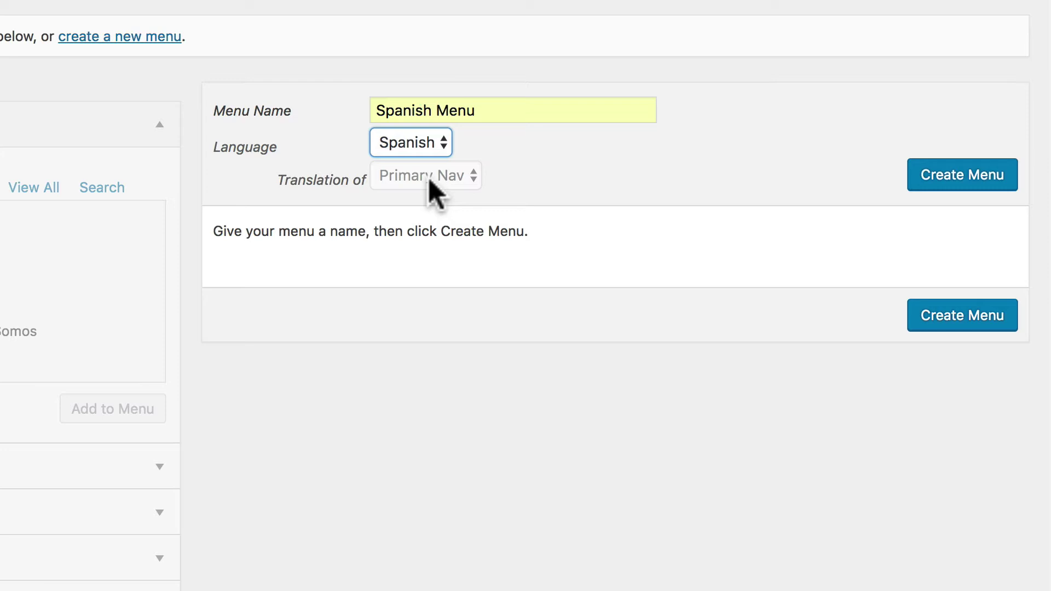
Create the Spanish Menu and add every Spanish page from the Pages list to it.
{"action": "left_click", "coordinate": [966, 185]}
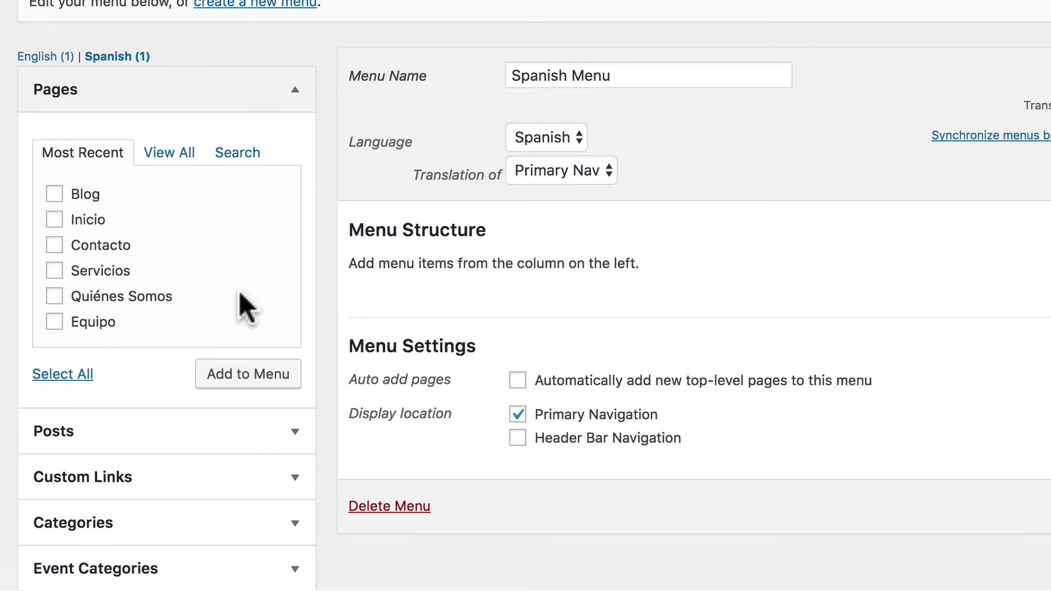
{"action": "left_click", "coordinate": [163, 161]}
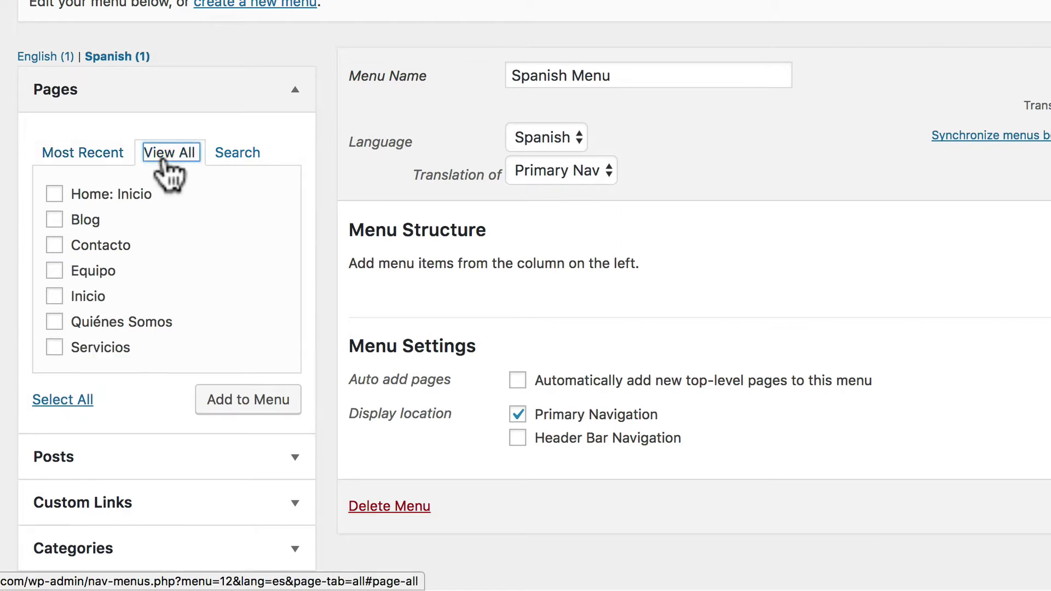
{"action": "left_click", "coordinate": [76, 419]}
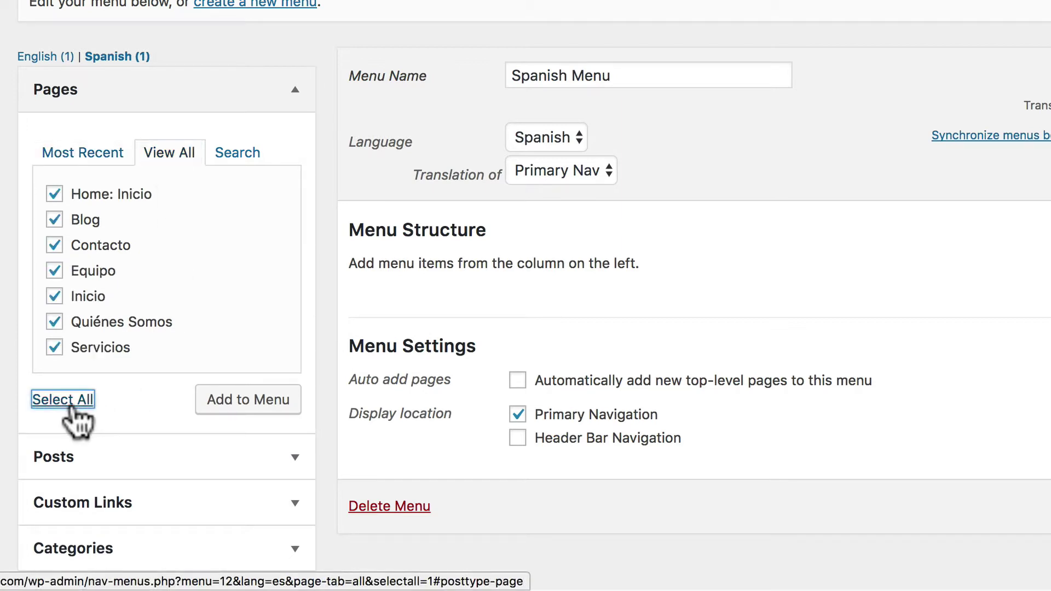
{"action": "left_click", "coordinate": [230, 403]}
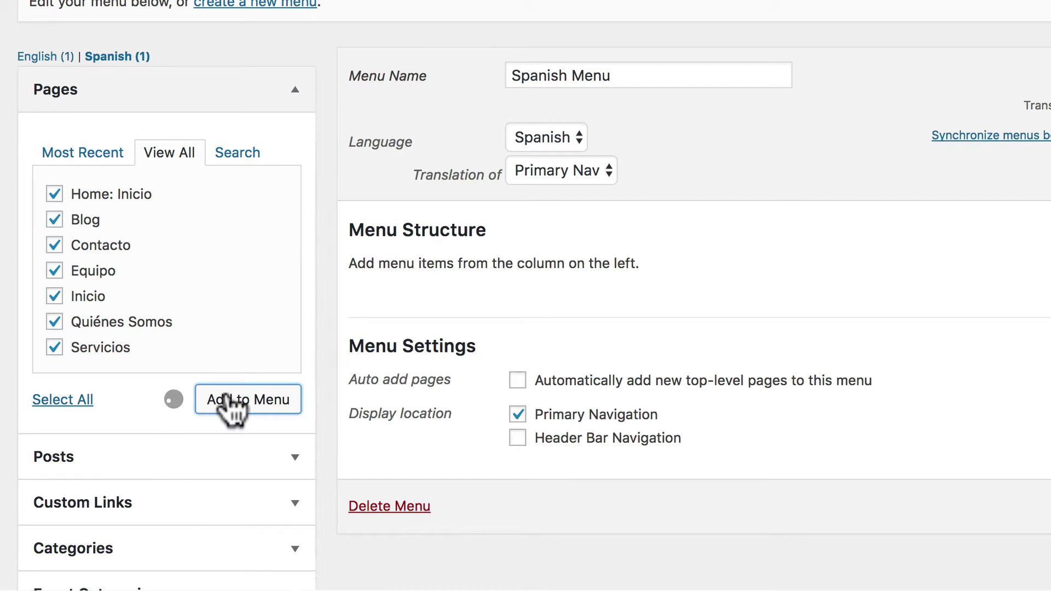
Move Contacto lower, remove the duplicate Inicio item, and save the Spanish Menu.
{"action": "scroll", "coordinate": [989, 463], "scroll_direction": "down", "scroll_amount": 5}
{"action": "scroll", "coordinate": [989, 463], "scroll_direction": "up", "scroll_amount": 1}
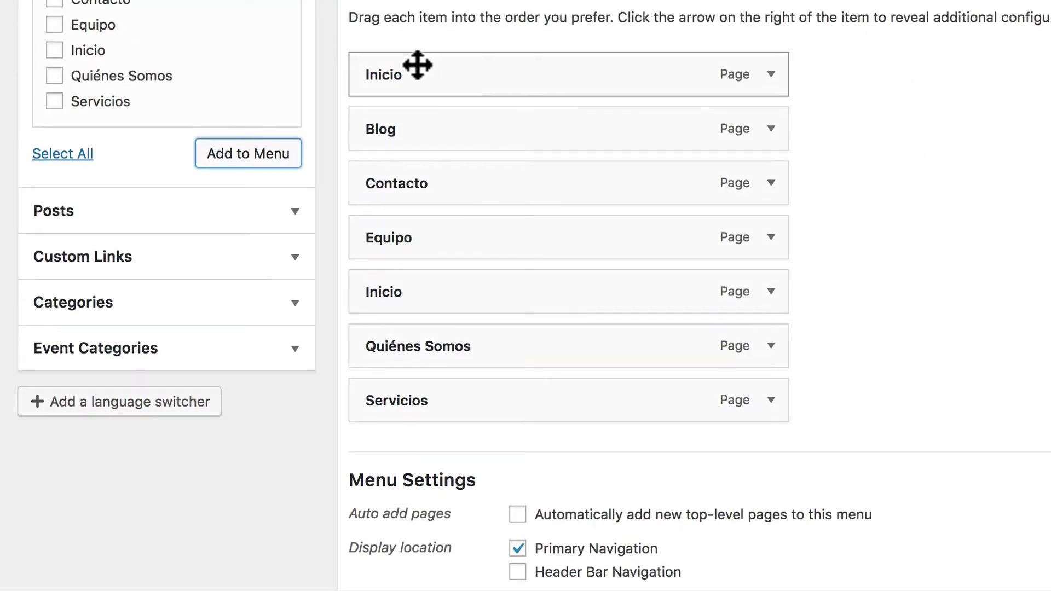
{"action": "left_click_drag", "start_coordinate": [462, 192], "coordinate": [465, 417]}
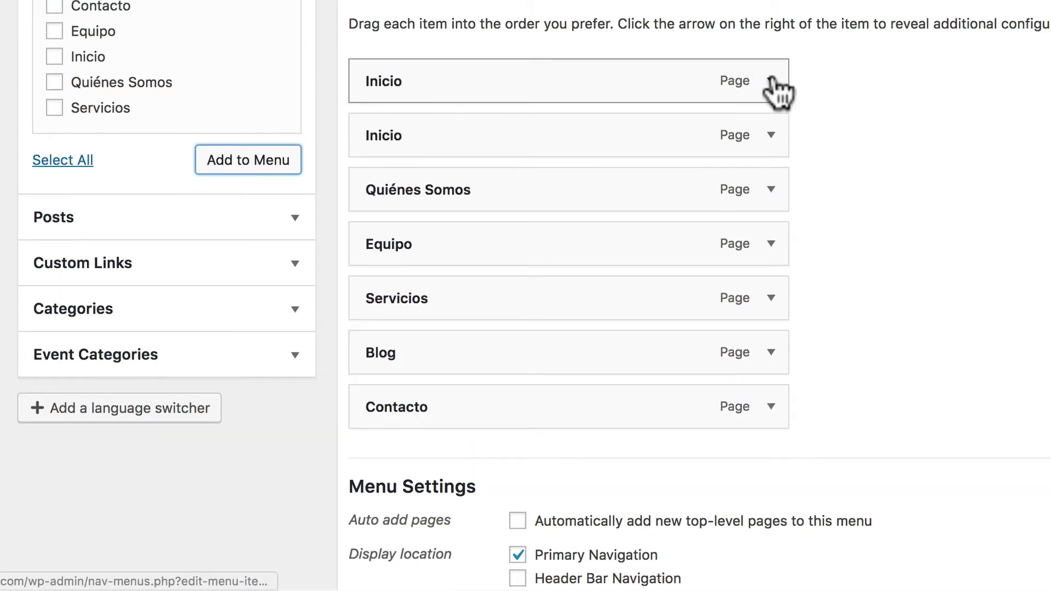
{"action": "left_click", "coordinate": [772, 81]}
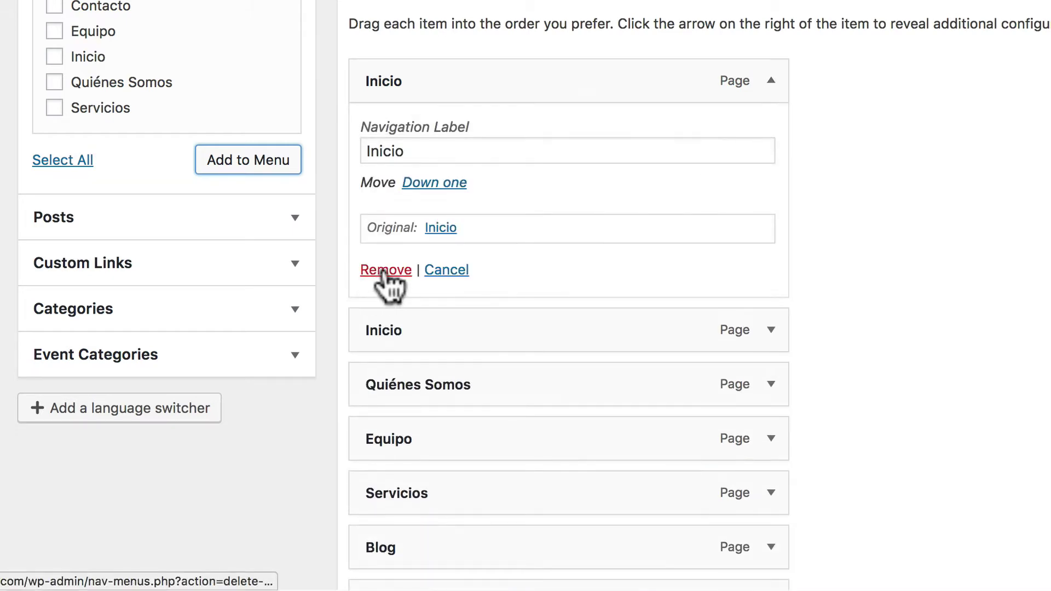
{"action": "left_click", "coordinate": [386, 271]}
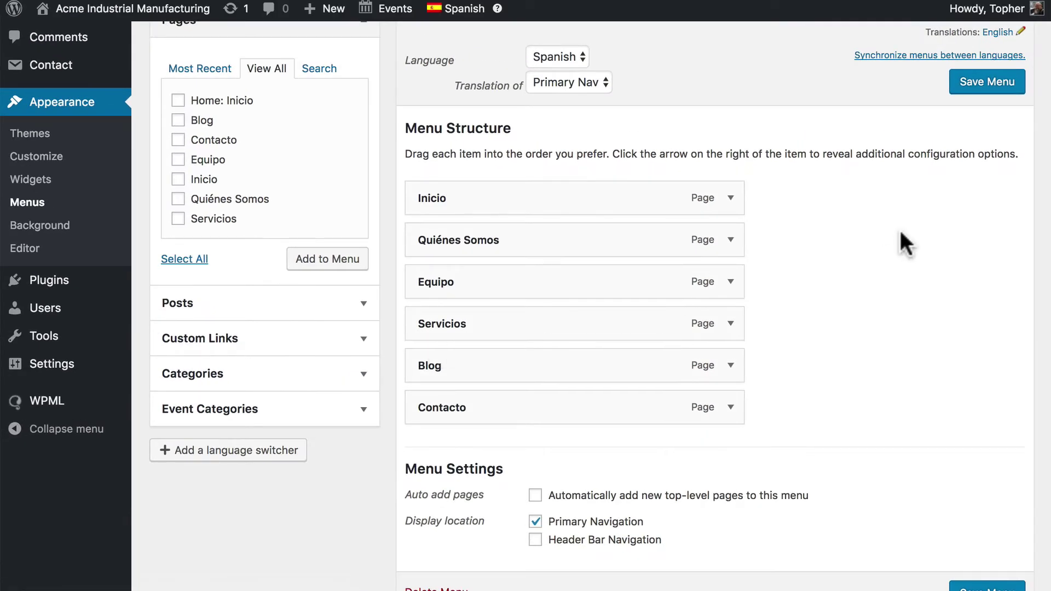
{"action": "left_click", "coordinate": [968, 81]}
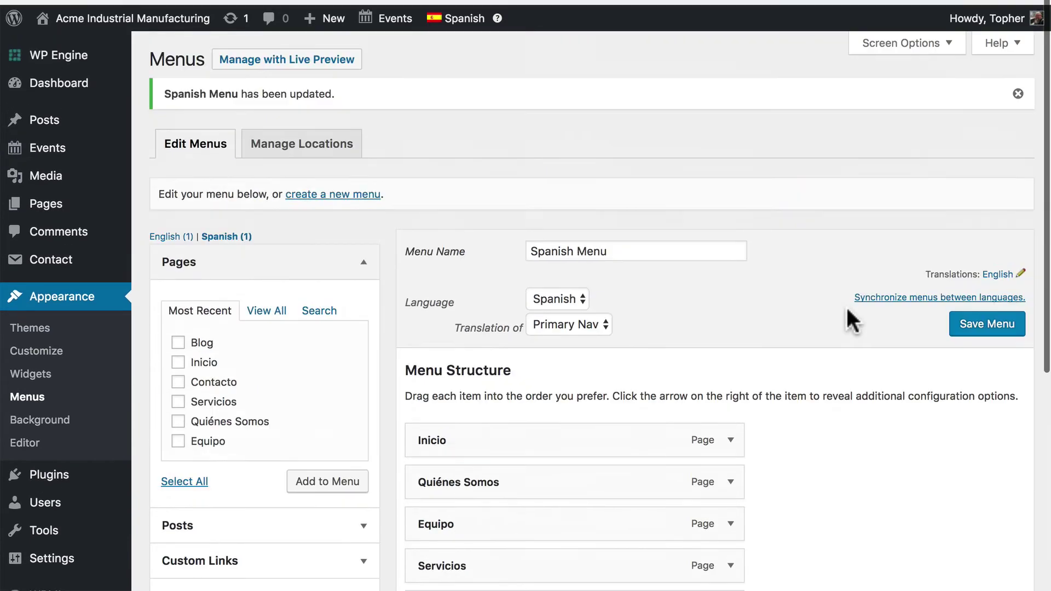
View the live home page, then go to WPML Languages' menu language switcher options.
{"action": "left_click", "coordinate": [132, 18]}
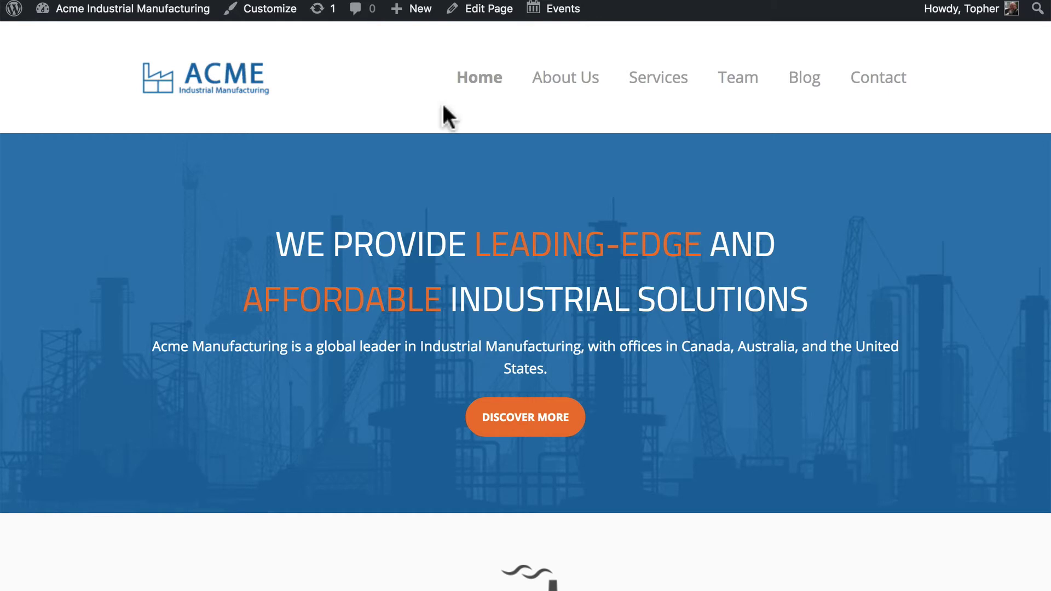
{"action": "key", "text": "alt+Left"}
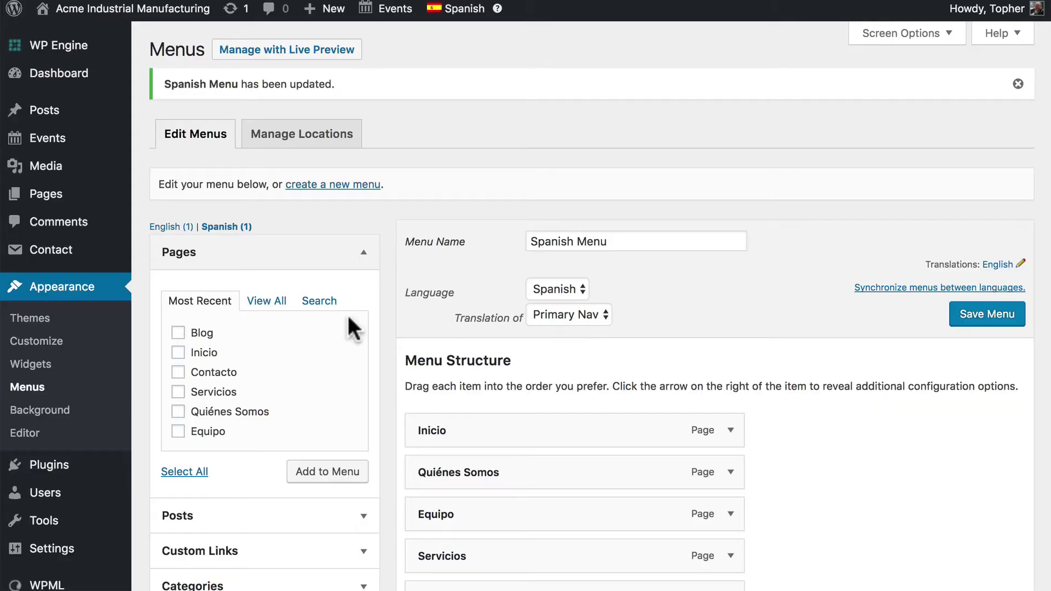
{"action": "scroll", "coordinate": [334, 334], "scroll_direction": "down", "scroll_amount": 5}
{"action": "mouse_move", "coordinate": [52, 542]}
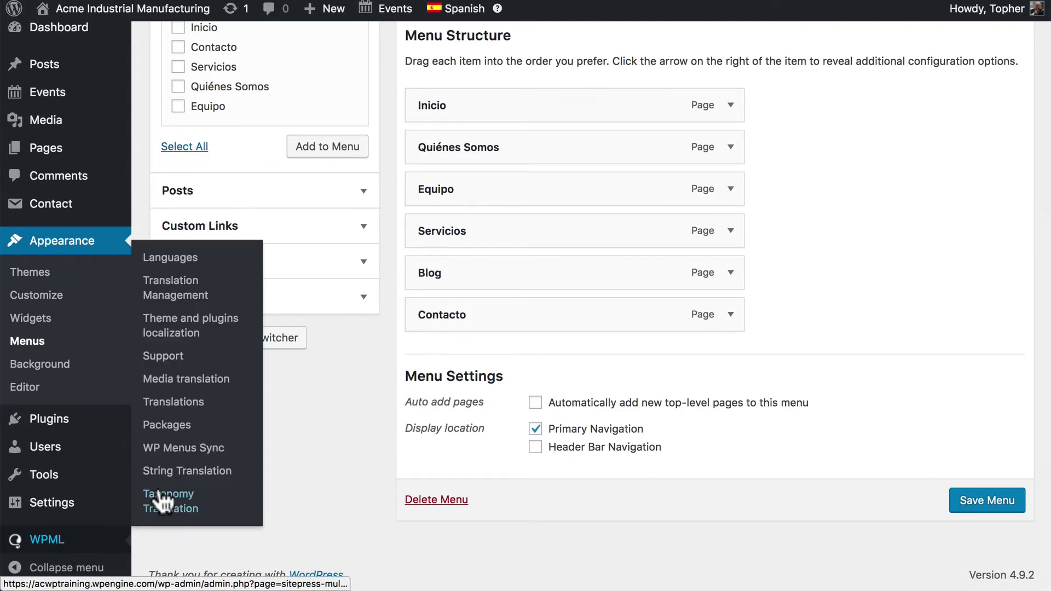
{"action": "left_click", "coordinate": [181, 264]}
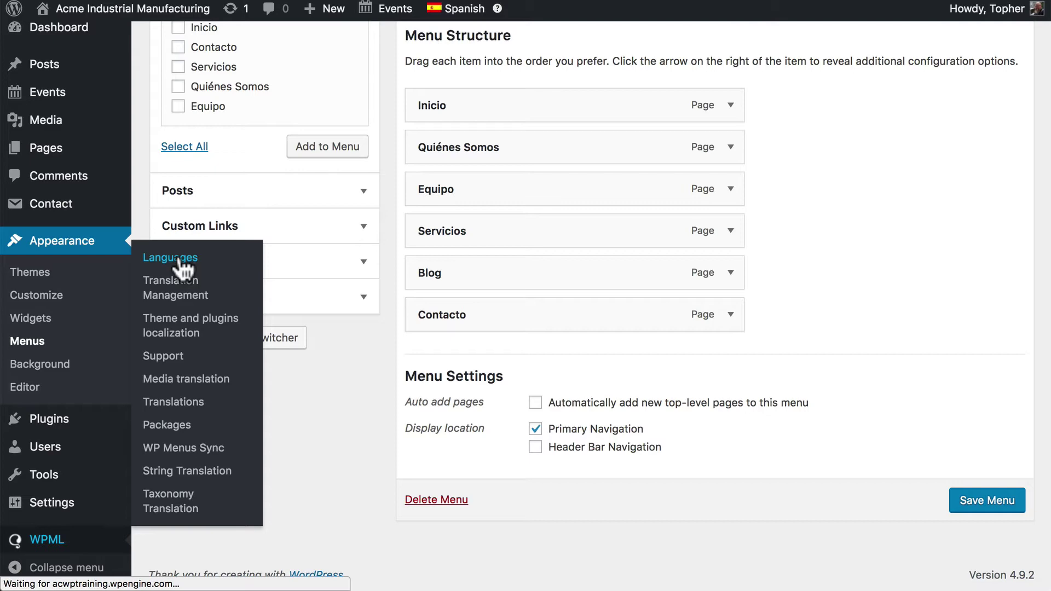
{"action": "scroll", "coordinate": [235, 308], "scroll_direction": "down", "scroll_amount": 4}
{"action": "scroll", "coordinate": [235, 308], "scroll_direction": "down", "scroll_amount": 5}
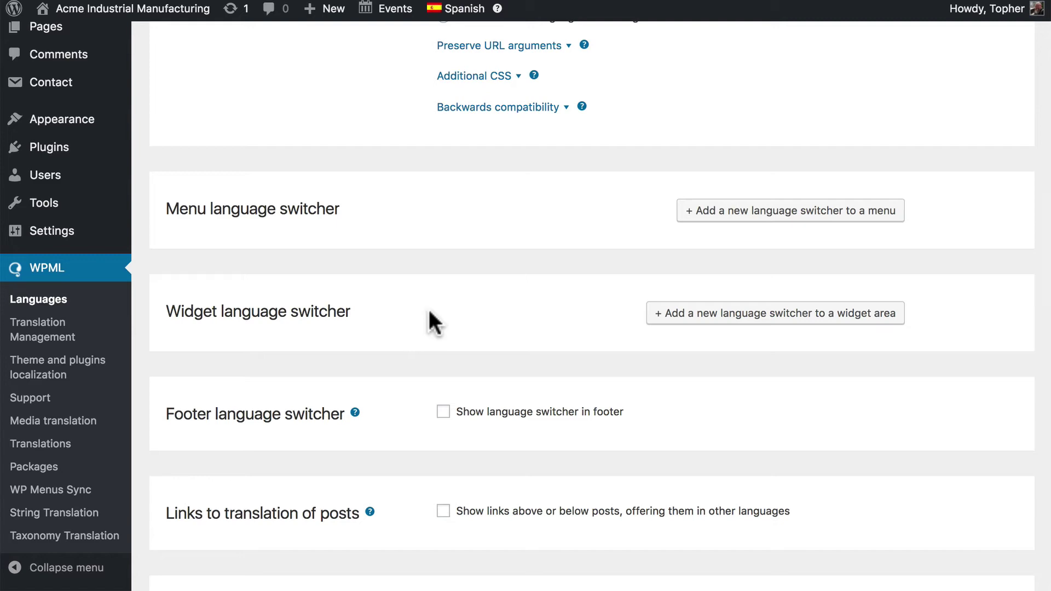
Start a new menu language switcher and attach it to Primary Nav.
{"action": "left_click", "coordinate": [750, 215]}
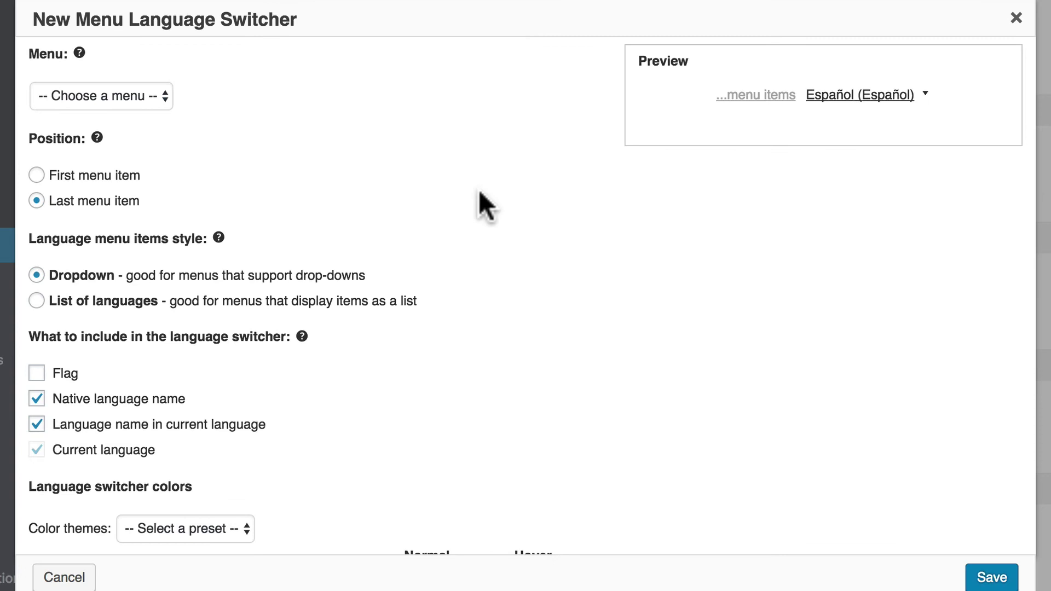
{"action": "left_click", "coordinate": [132, 96]}
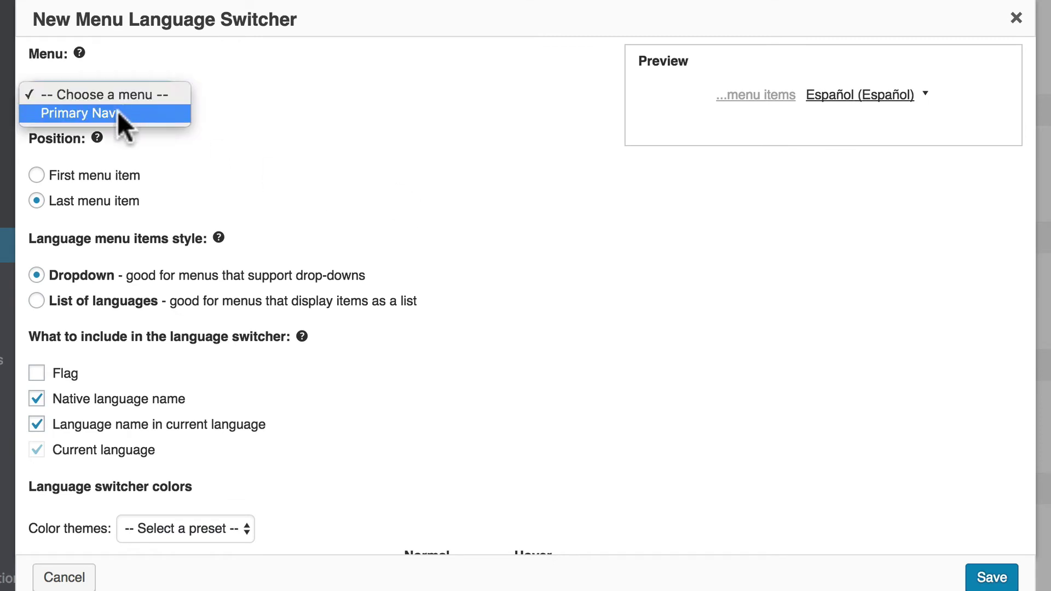
{"action": "left_click", "coordinate": [117, 113]}
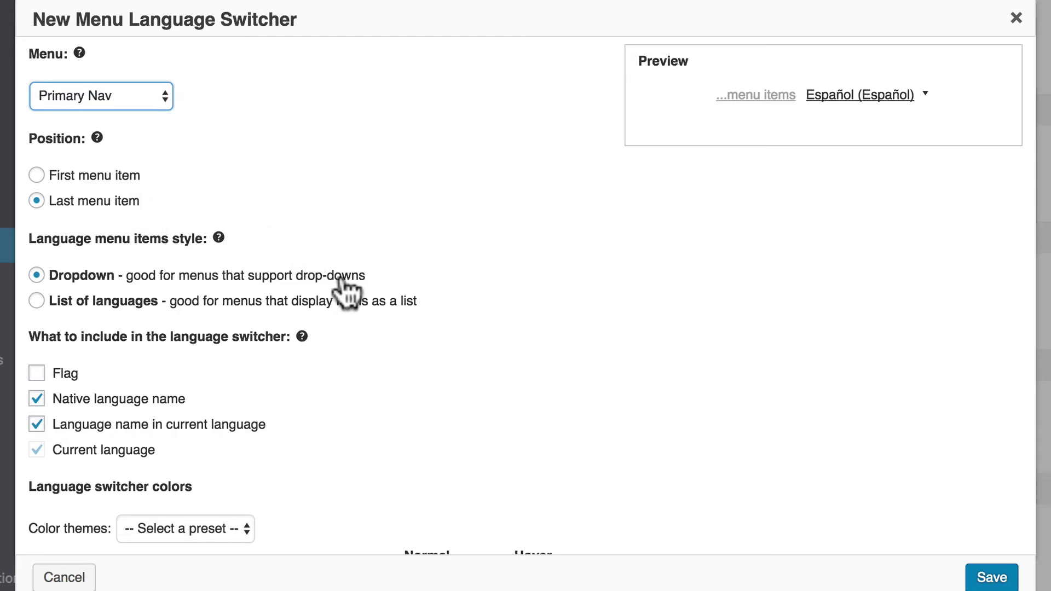
{"action": "scroll", "coordinate": [77, 208], "scroll_direction": "down", "scroll_amount": 3}
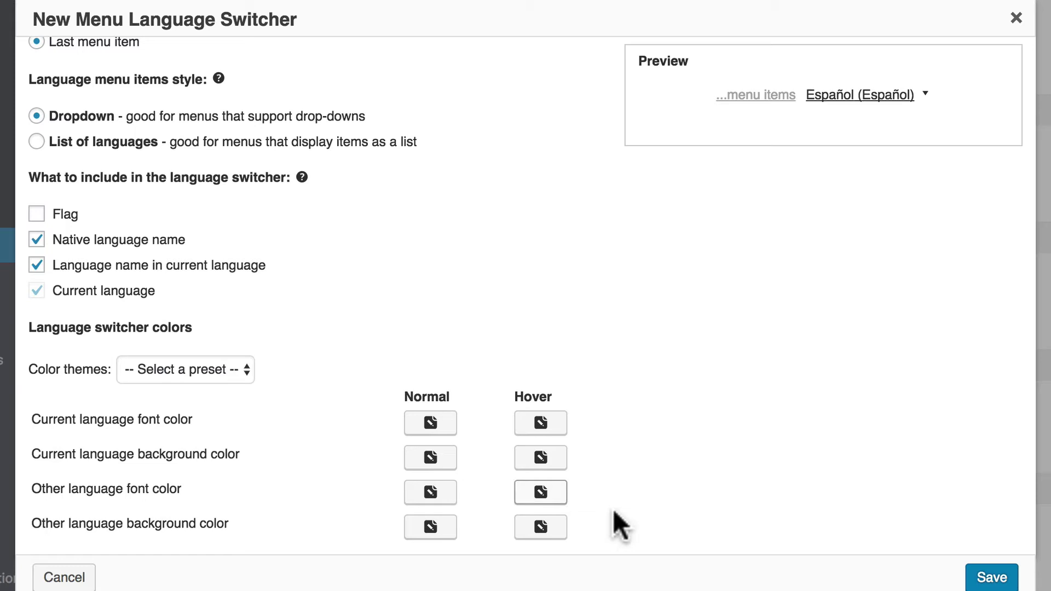
Save the language switcher, then pick Español (Spanish) from the site's language dropdown.
{"action": "left_click", "coordinate": [984, 576]}
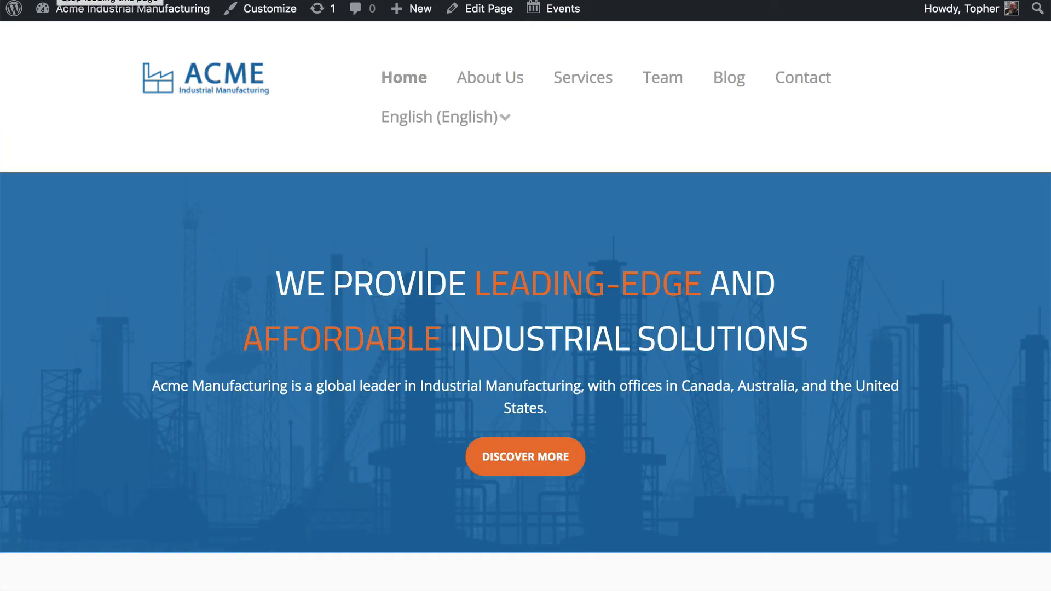
{"action": "mouse_move", "coordinate": [469, 129]}
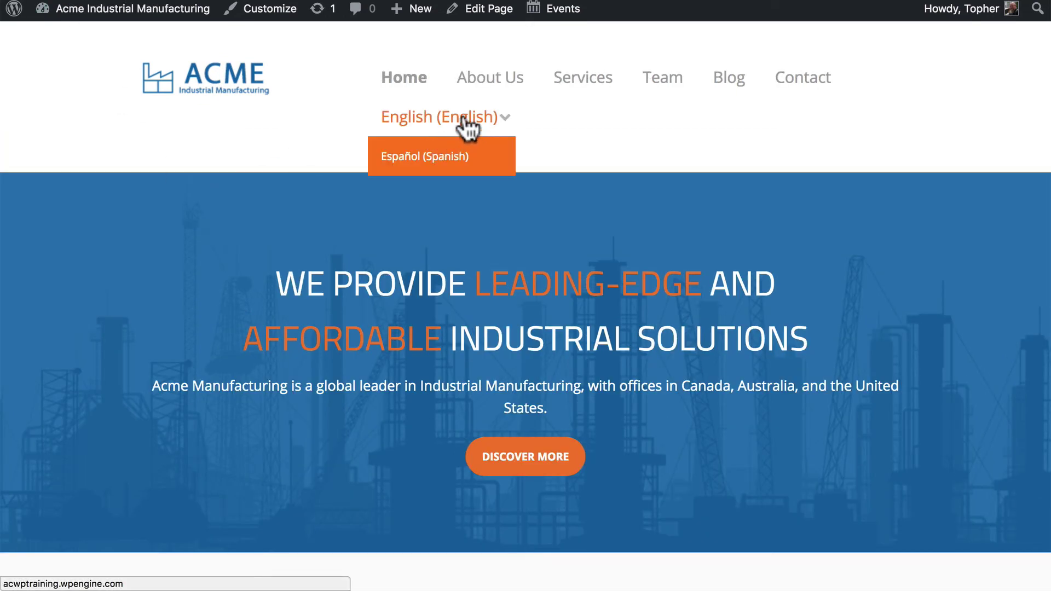
{"action": "left_click", "coordinate": [440, 159]}
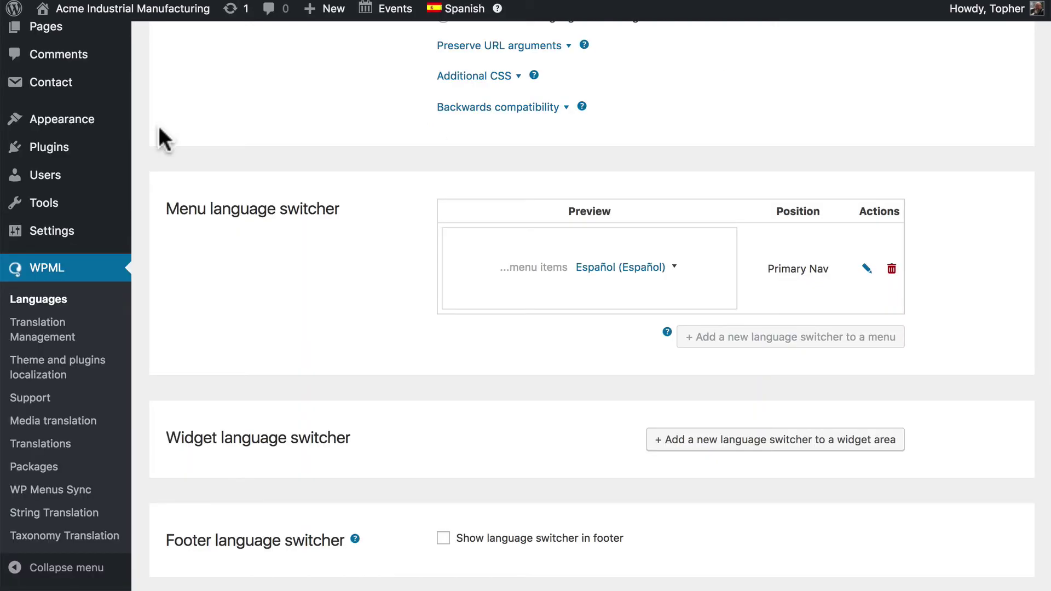
Permanently delete the old Spanish Menu in the Menus editor.
{"action": "mouse_move", "coordinate": [73, 124]}
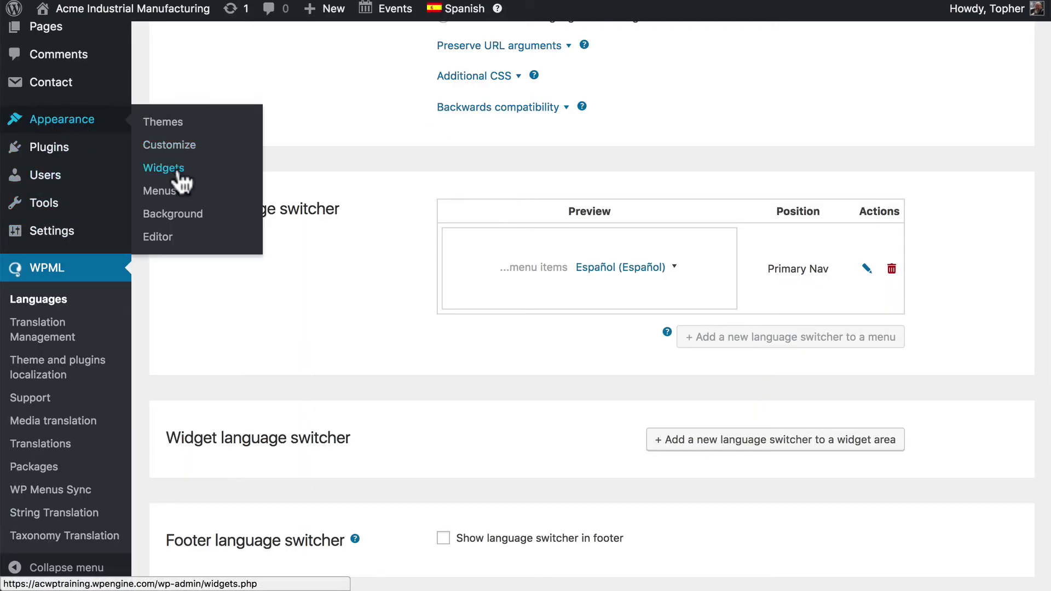
{"action": "left_click", "coordinate": [173, 207]}
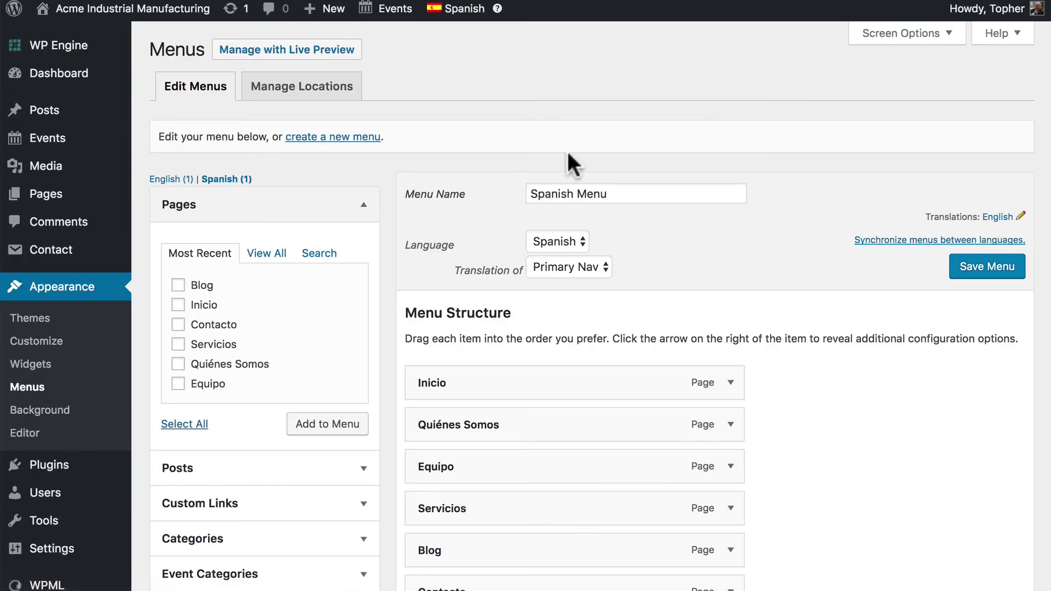
{"action": "scroll", "coordinate": [573, 163], "scroll_direction": "down", "scroll_amount": 5}
{"action": "left_click", "coordinate": [443, 500]}
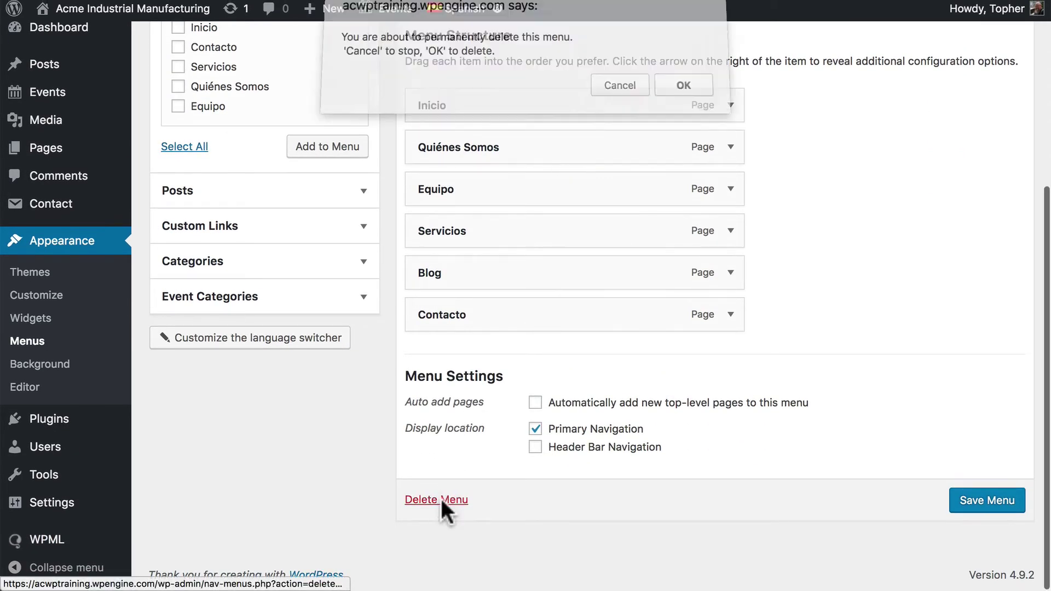
{"action": "left_click", "coordinate": [664, 83]}
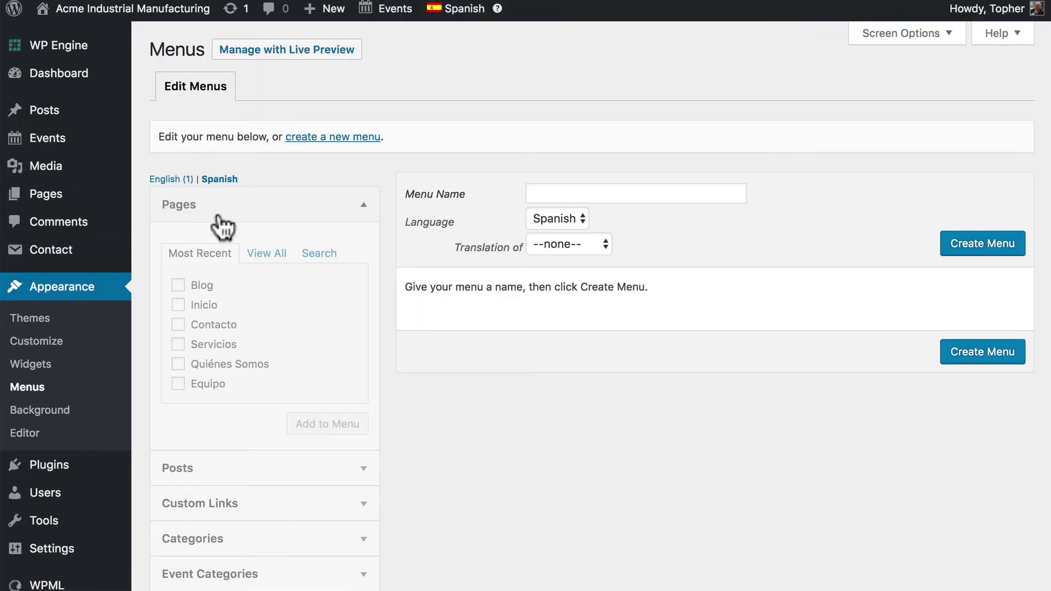
Switch the Menus editor to the English Primary Nav menu.
{"action": "left_click", "coordinate": [164, 180]}
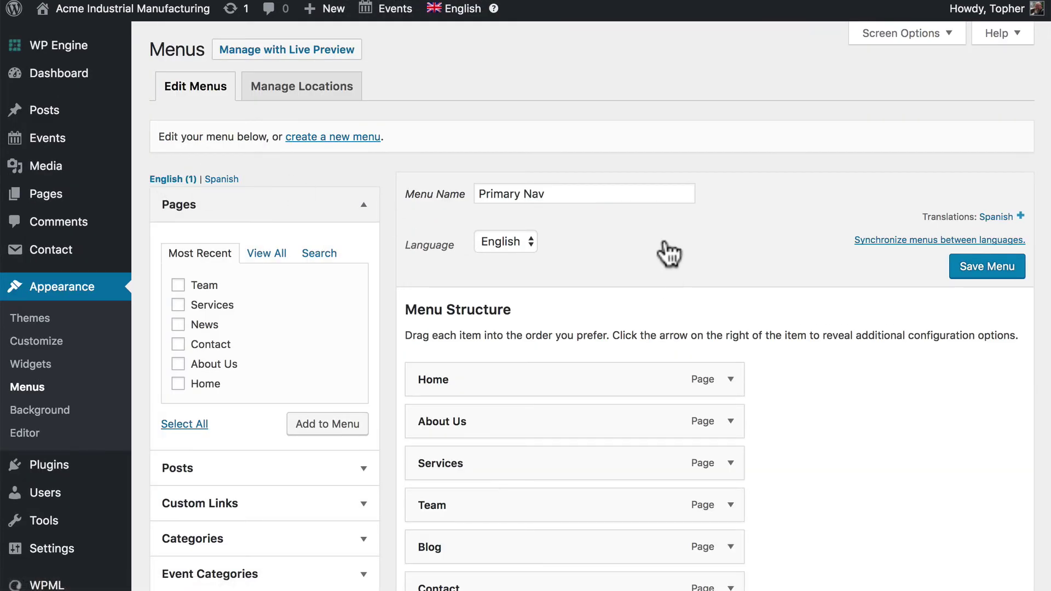
{"action": "scroll", "coordinate": [668, 239], "scroll_direction": "down", "scroll_amount": 5}
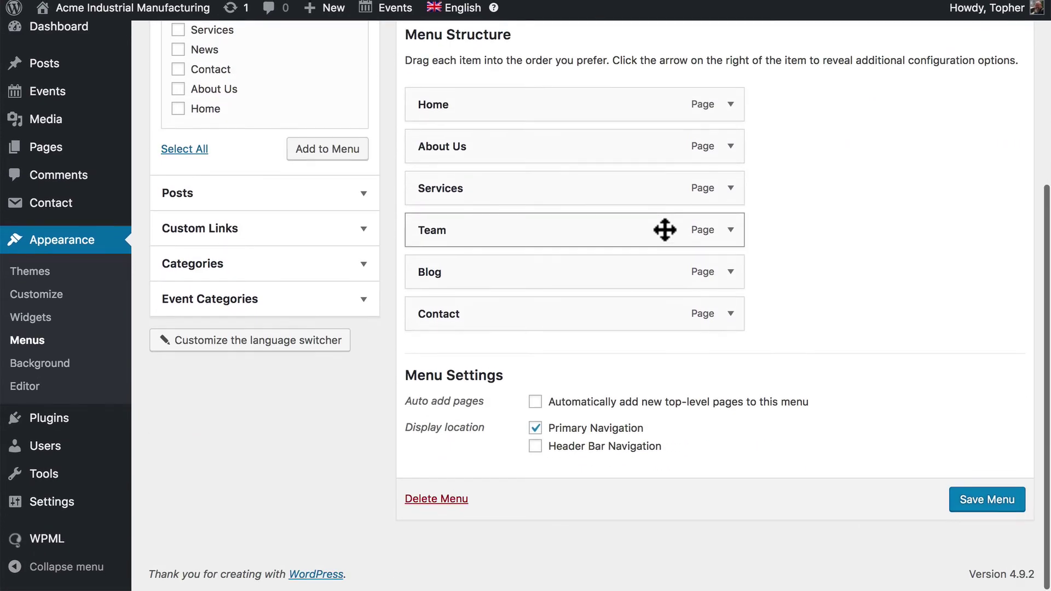
{"action": "scroll", "coordinate": [665, 228], "scroll_direction": "up", "scroll_amount": 3}
{"action": "scroll", "coordinate": [665, 229], "scroll_direction": "up", "scroll_amount": 2}
Load the front-end homepage and switch it to Español (Spanish) via the language dropdown.
{"action": "left_click", "coordinate": [127, 10]}
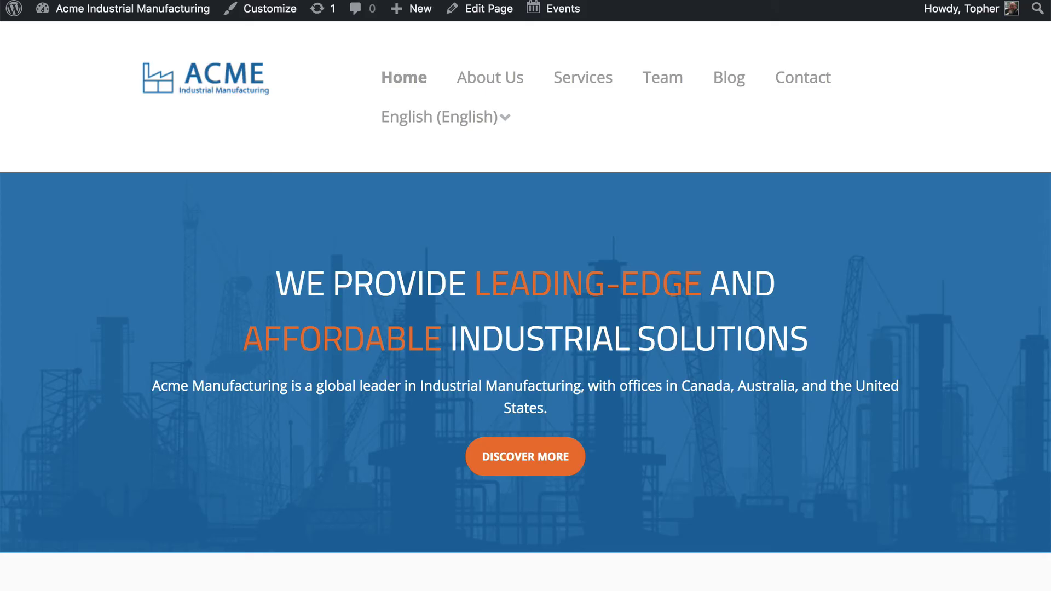
{"action": "left_click", "coordinate": [63, 3]}
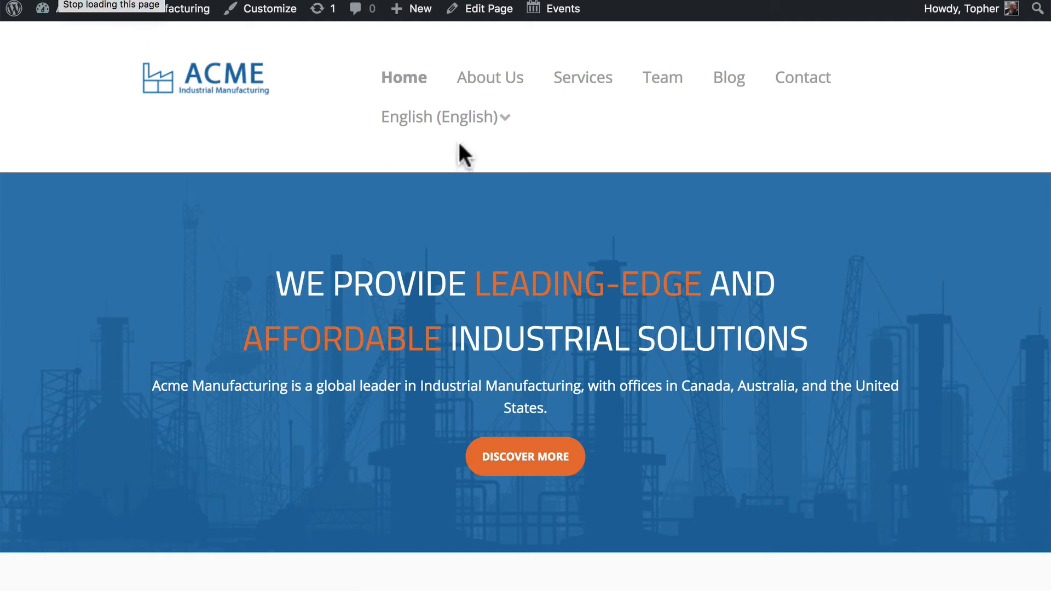
{"action": "mouse_move", "coordinate": [457, 142]}
{"action": "left_click", "coordinate": [450, 162]}
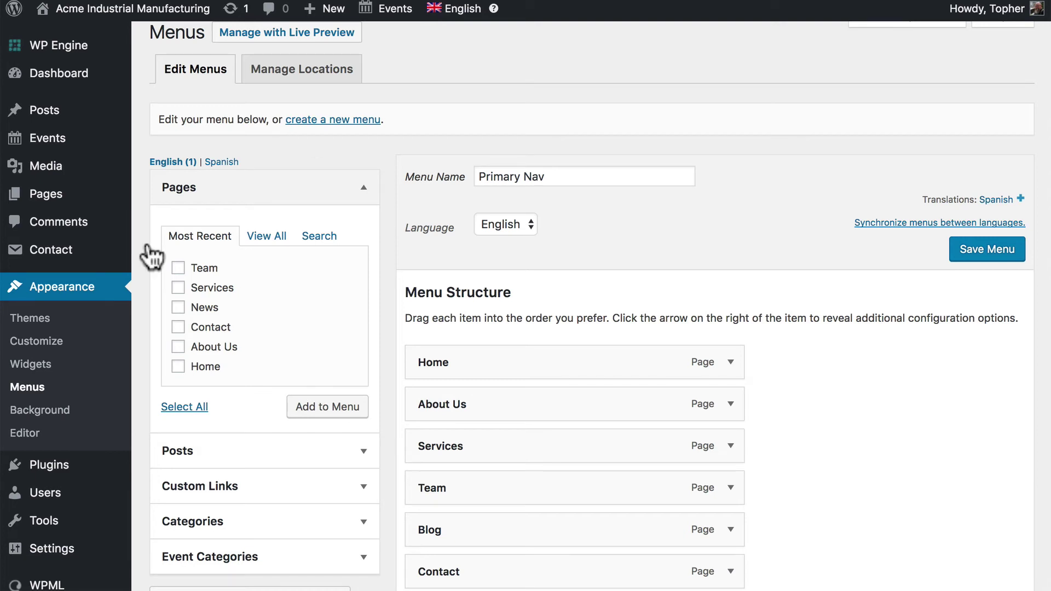
Open WPML's WP Menus Sync page to preview the Spanish Primary Nav items, from Inicio to Contacto.
{"action": "scroll", "coordinate": [148, 251], "scroll_direction": "down", "scroll_amount": 4}
{"action": "mouse_move", "coordinate": [48, 548]}
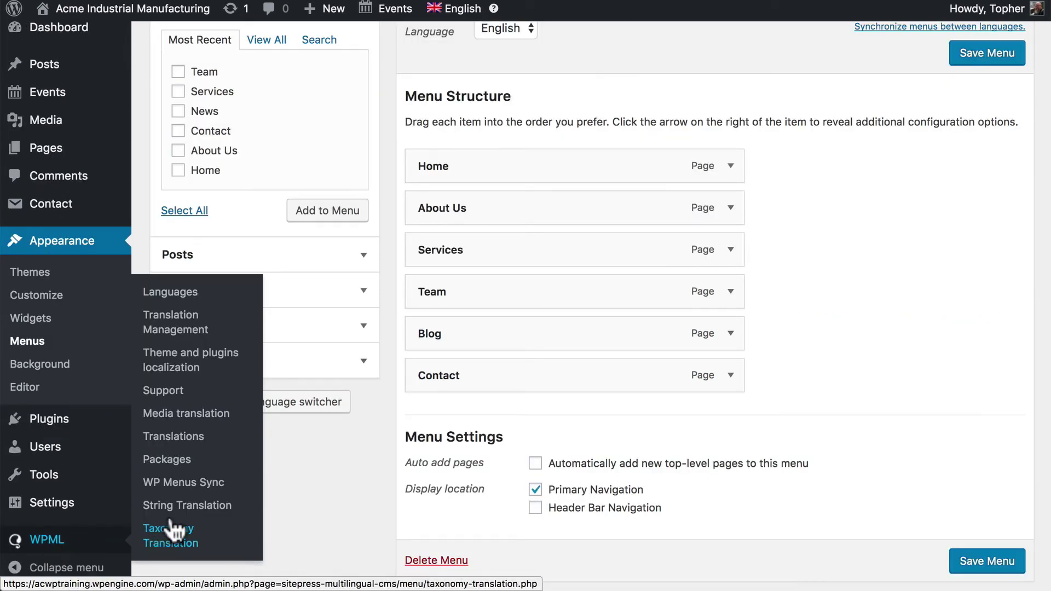
{"action": "left_click", "coordinate": [176, 489]}
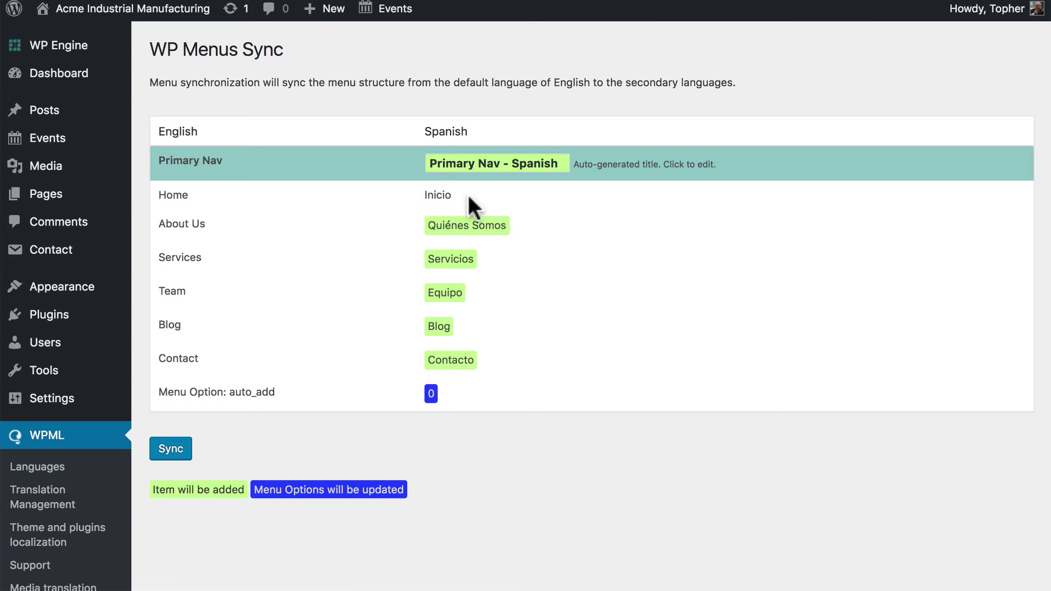
Sync Primary Nav to Spanish, selecting all pending changes and applying them.
{"action": "left_click", "coordinate": [173, 450]}
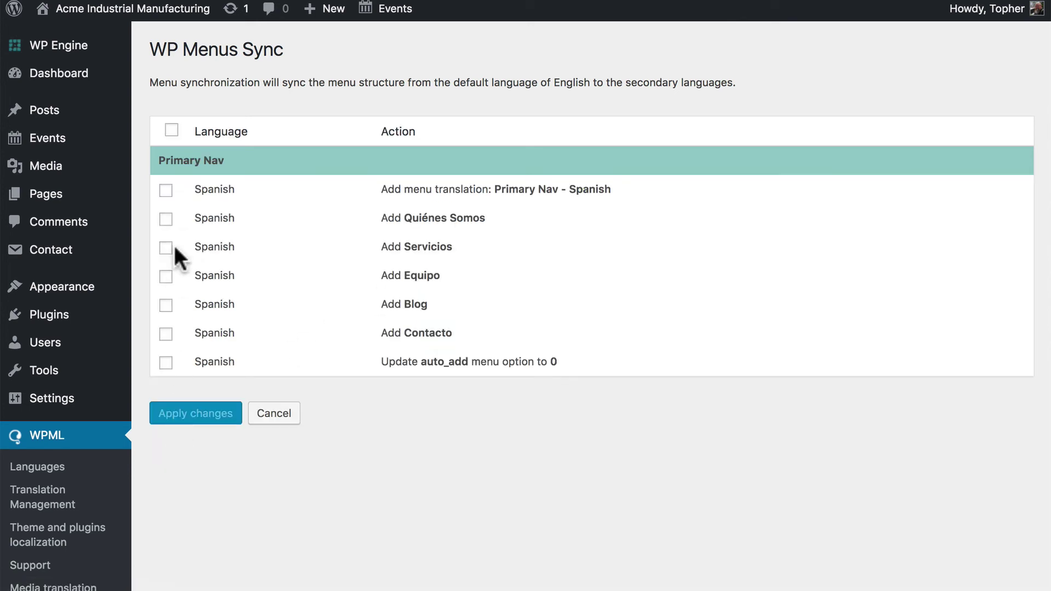
{"action": "left_click", "coordinate": [171, 132]}
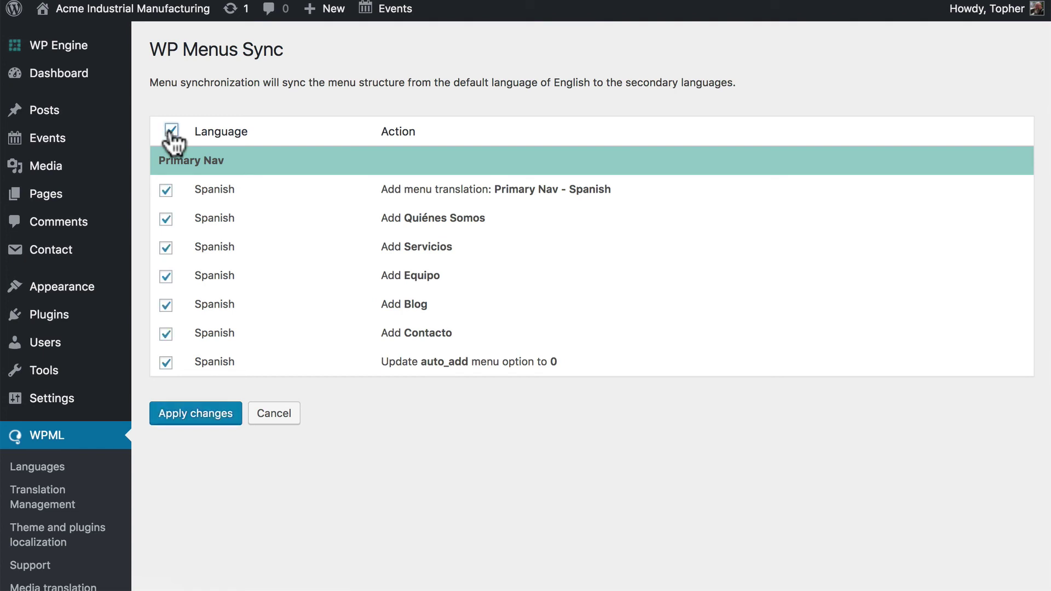
{"action": "left_click", "coordinate": [196, 412]}
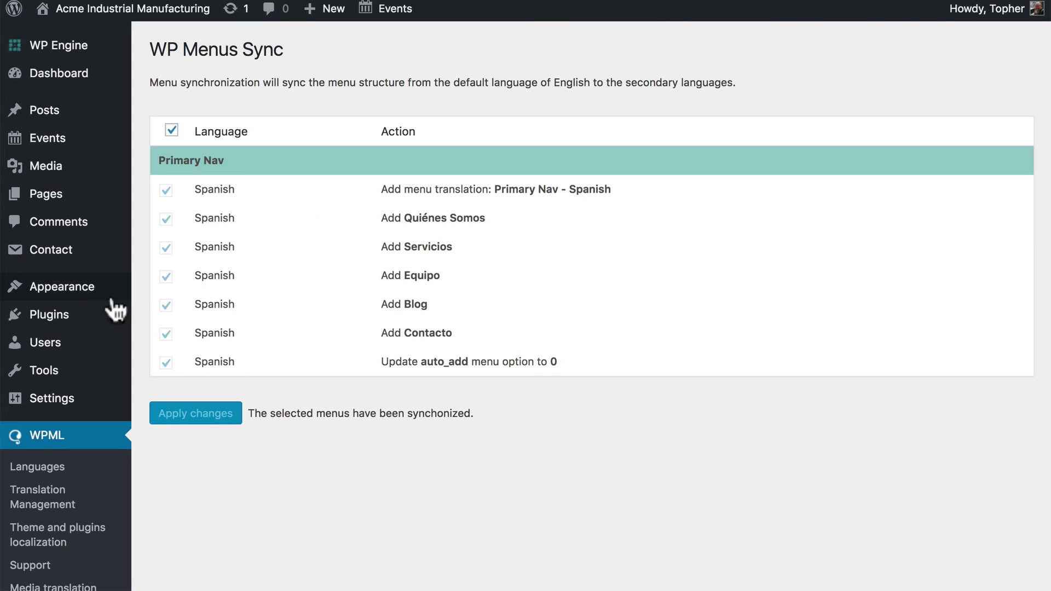
Load the Primary Nav - Spanish menu in the Appearance > Menus editor.
{"action": "mouse_move", "coordinate": [27, 292]}
{"action": "left_click", "coordinate": [165, 360]}
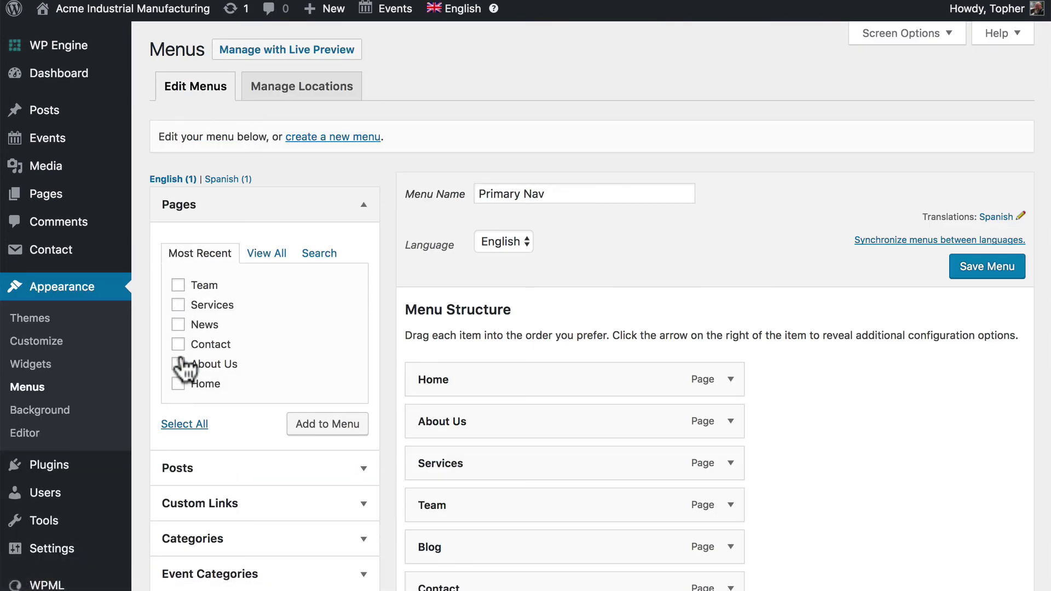
{"action": "left_click", "coordinate": [229, 181]}
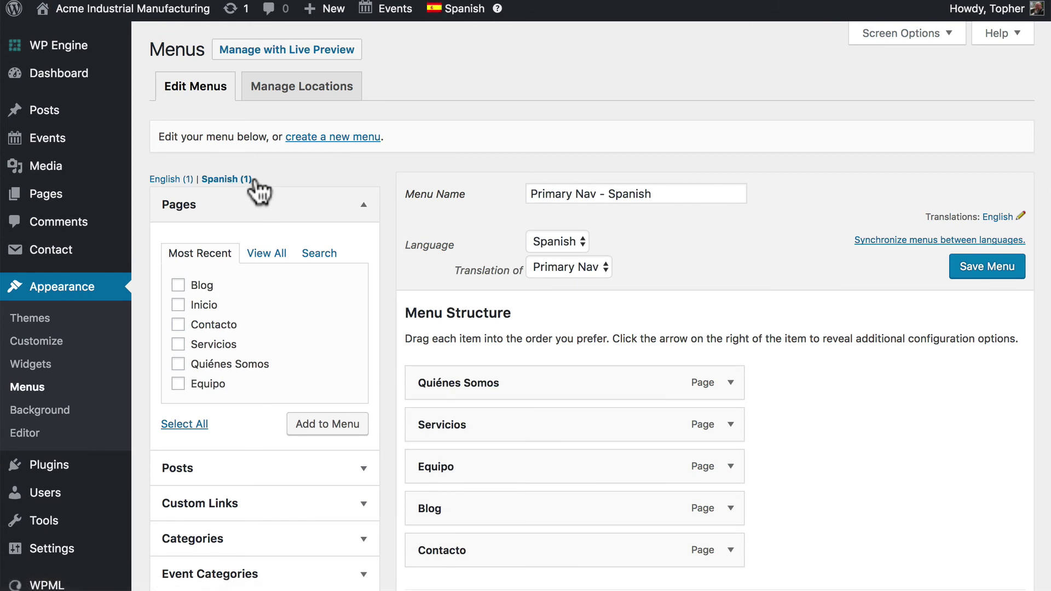
Add the Home: Inicio page to the Spanish menu and save it.
{"action": "scroll", "coordinate": [827, 416], "scroll_direction": "down", "scroll_amount": 2}
{"action": "scroll", "coordinate": [829, 423], "scroll_direction": "down", "scroll_amount": 1}
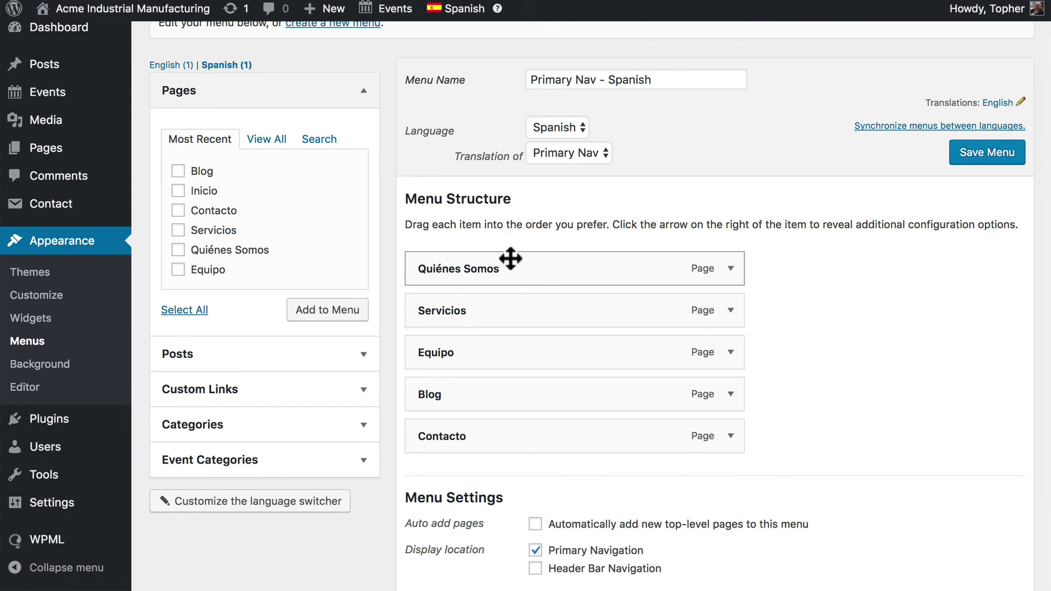
{"action": "left_click", "coordinate": [274, 140]}
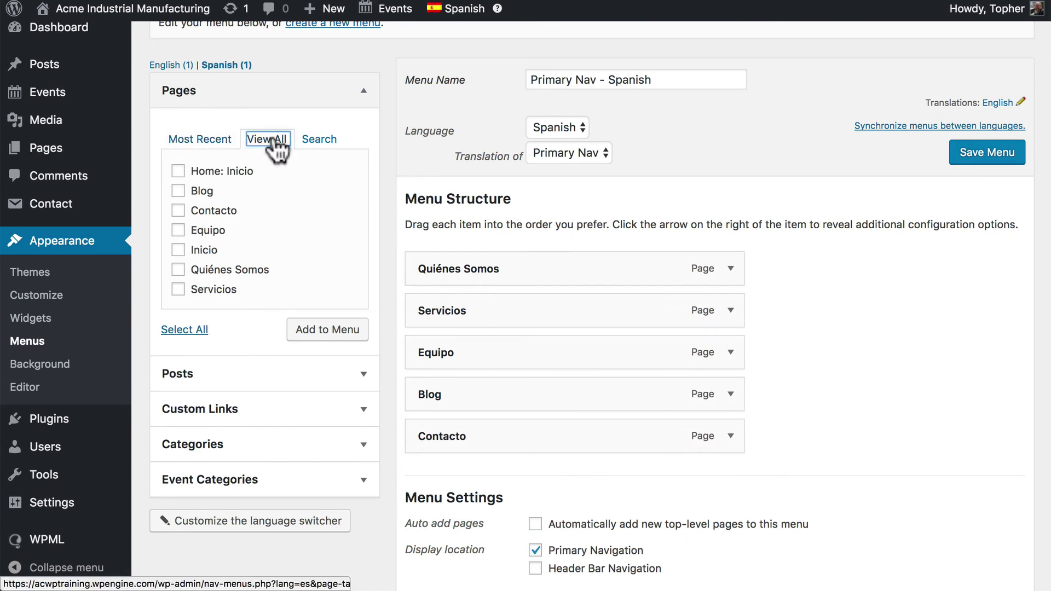
{"action": "left_click", "coordinate": [181, 172]}
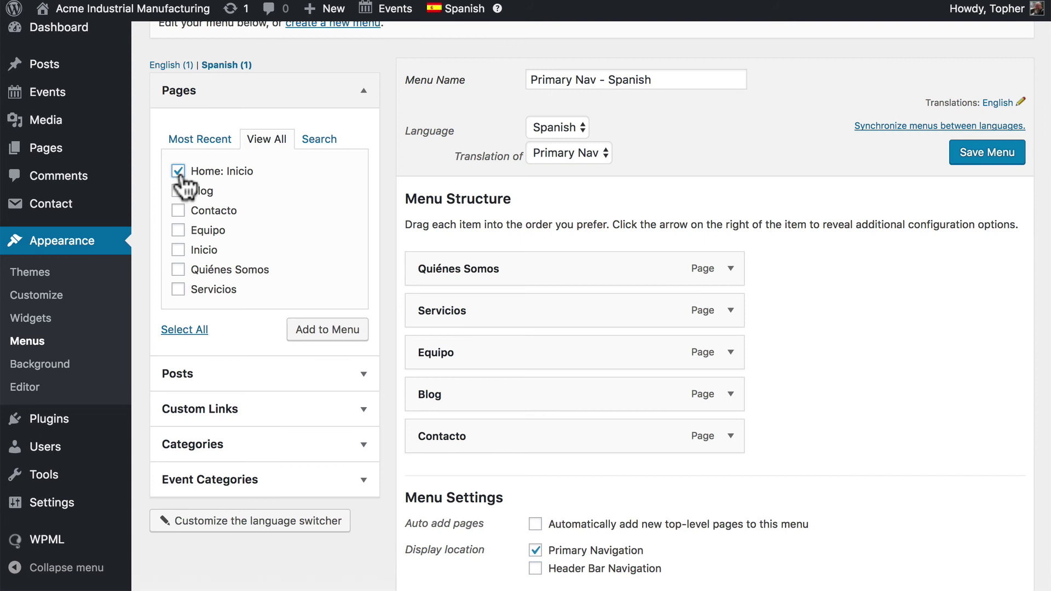
{"action": "left_click", "coordinate": [318, 331]}
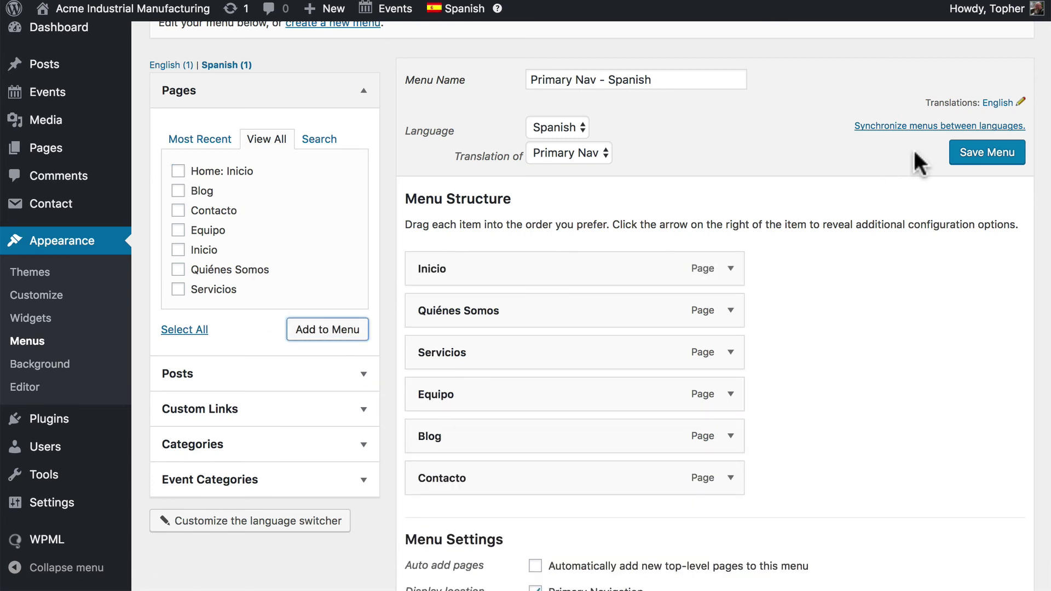
{"action": "left_click", "coordinate": [990, 156]}
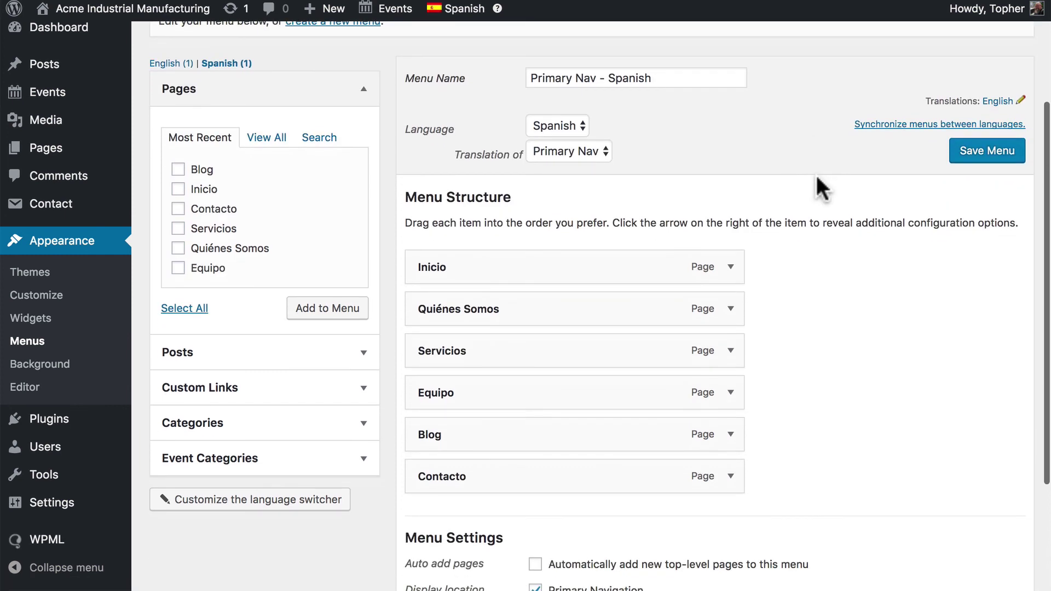